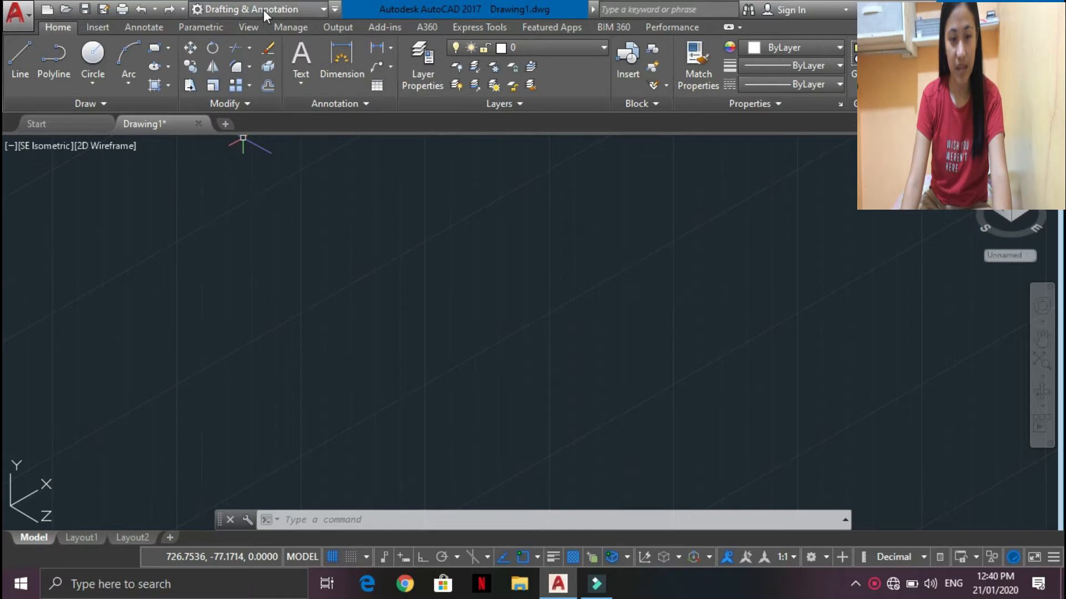
- Switch the workspace from Drafting & Annotation to 3D Modeling
click(264, 9)
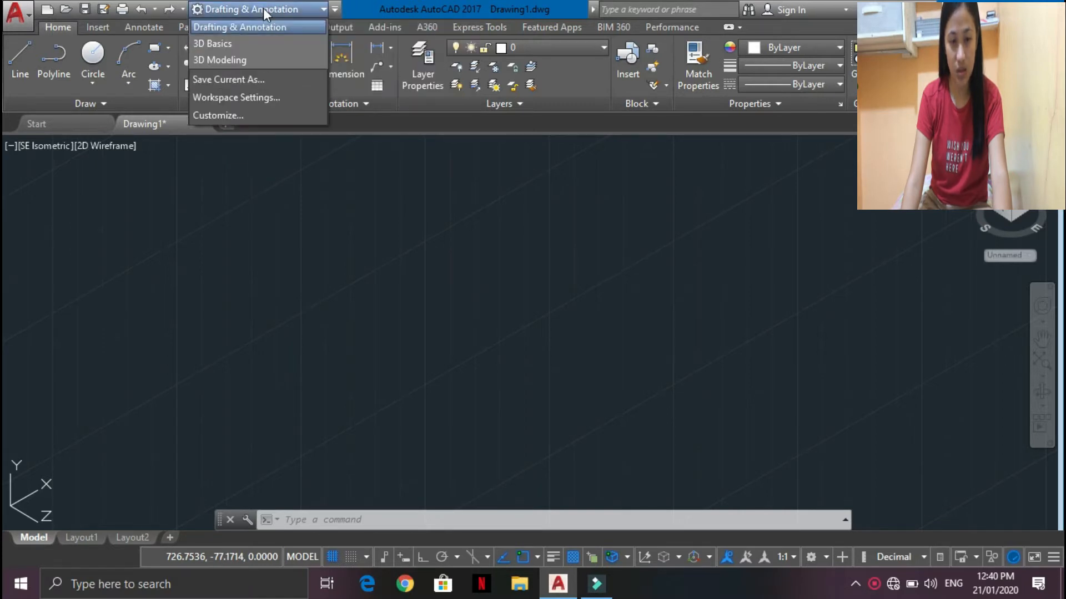
click(240, 62)
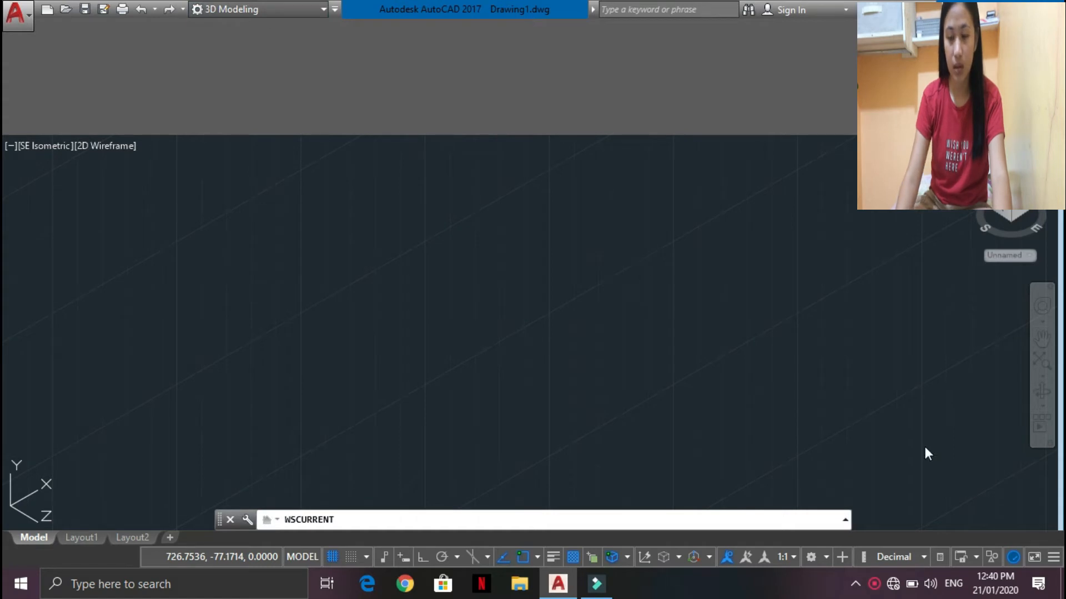
- Review the status bar customization options and remove the Transparency toggle from the status bar
click(1053, 558)
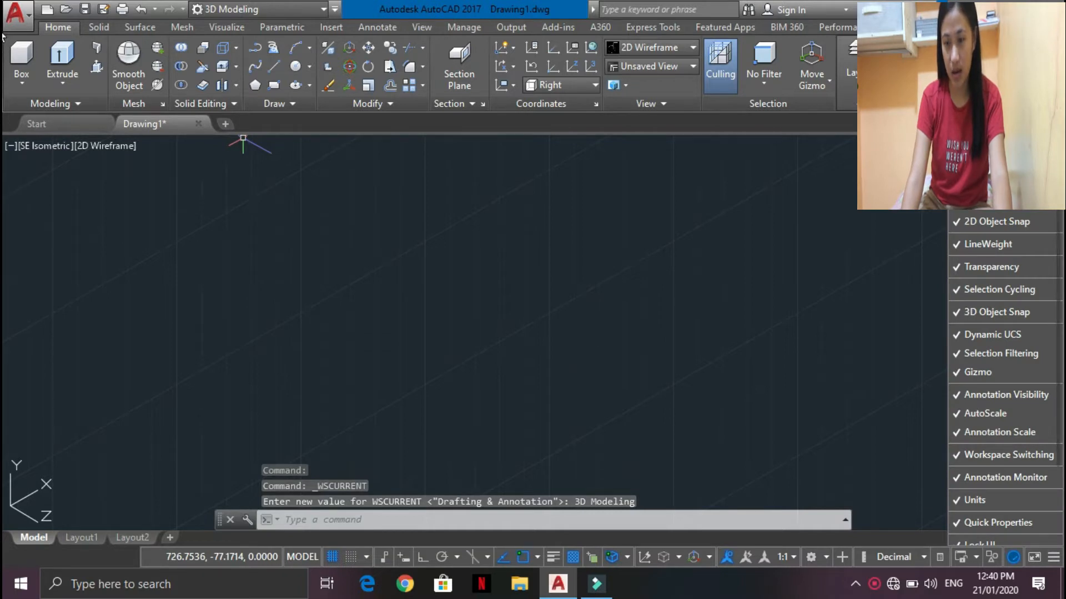
scroll(3, 36, down, 3)
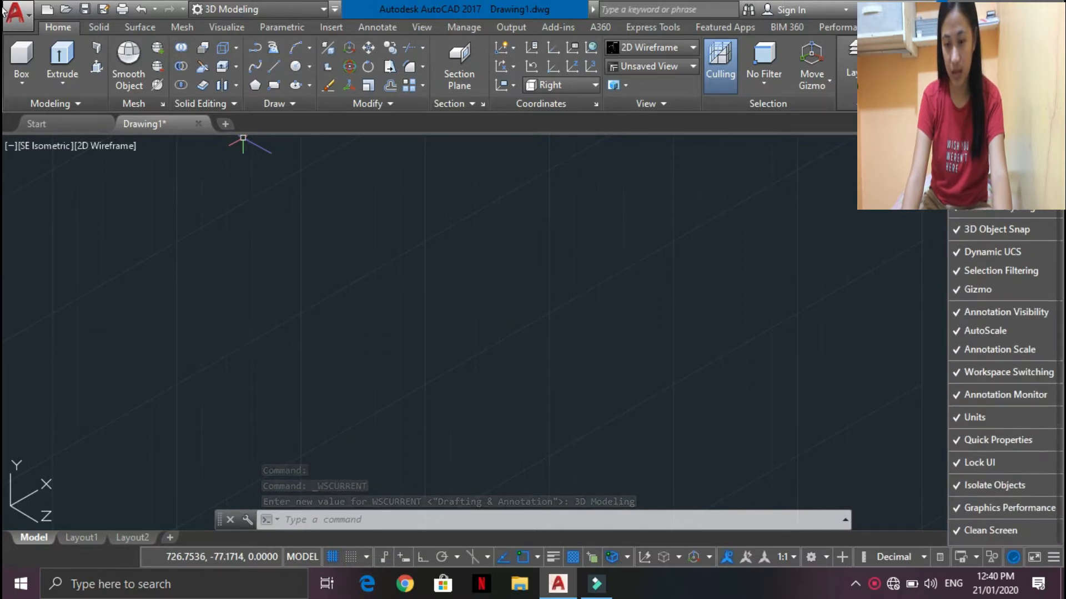
scroll(1013, 428, up, 3)
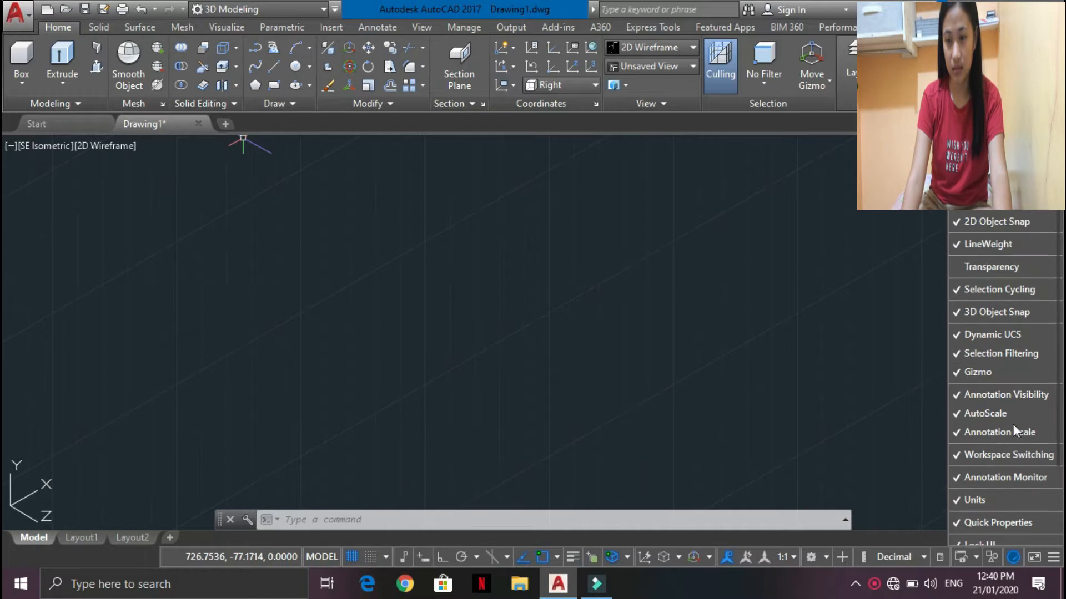
click(1059, 557)
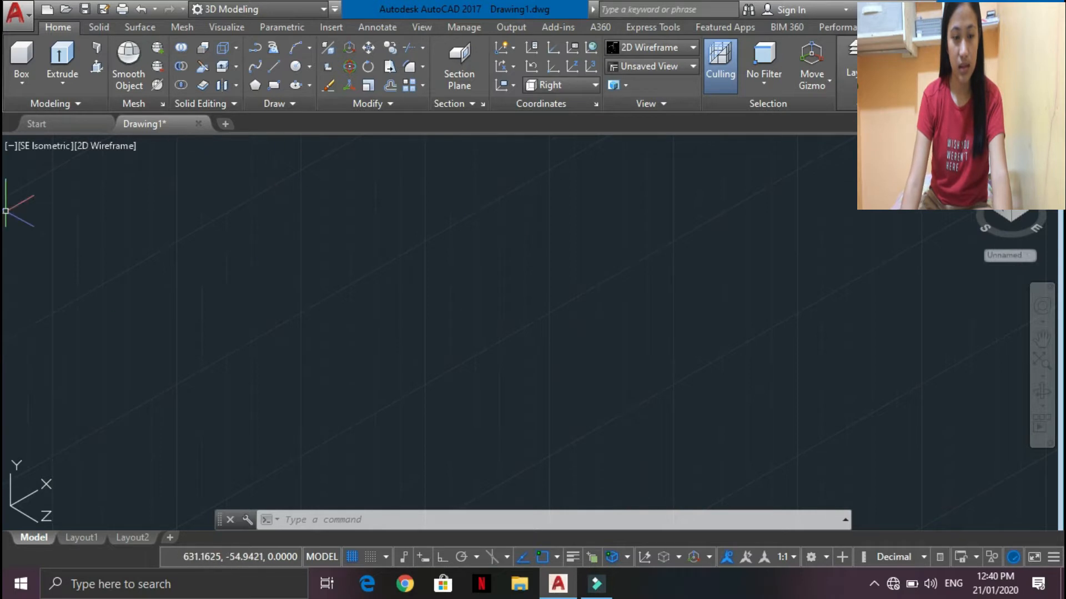
- Set the view to SE Isometric and turn Ortho mode on
click(34, 146)
click(74, 306)
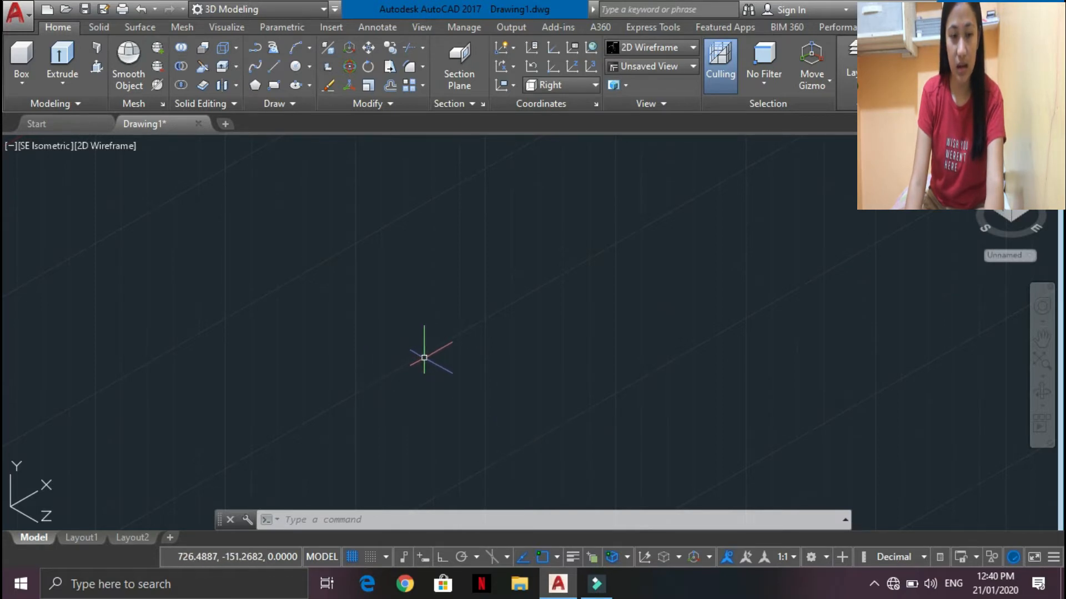
key(F8)
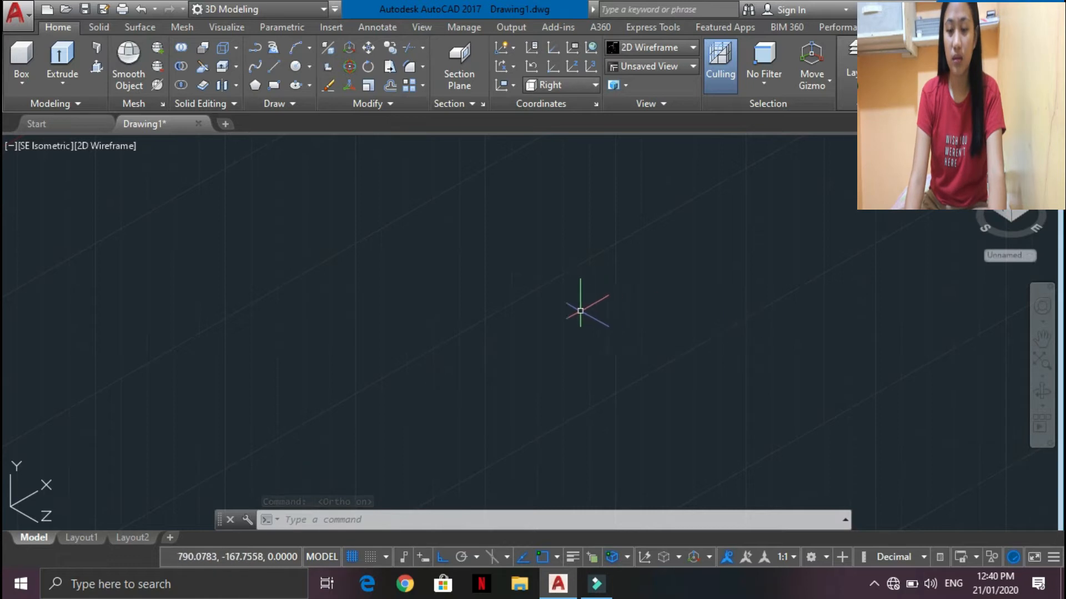
- Set the user coordinate system to the Right orientation
scroll(575, 302, down, 2)
scroll(592, 289, up, 2)
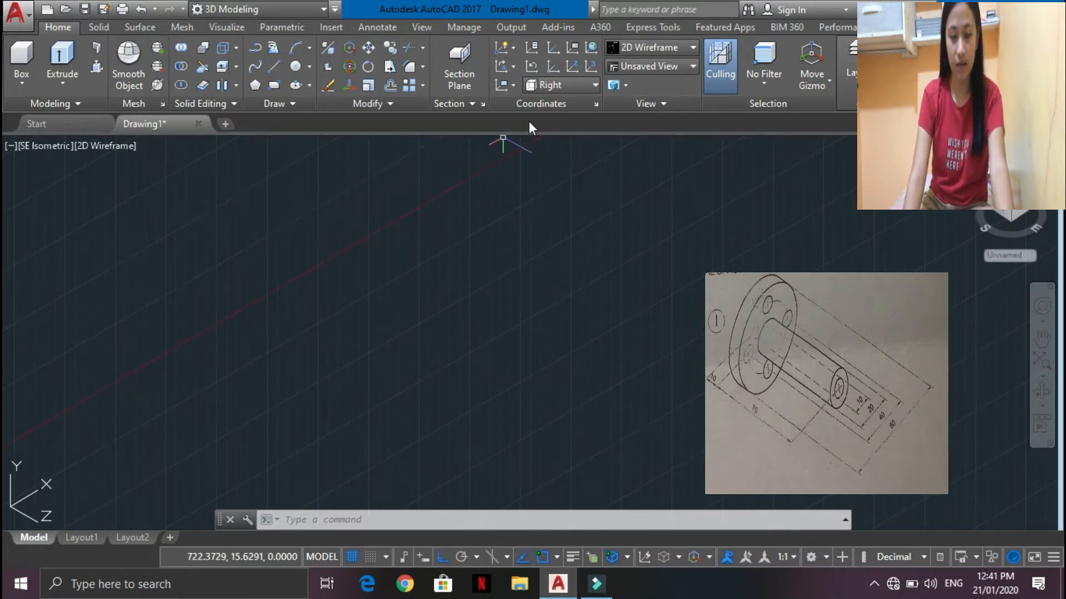
click(557, 86)
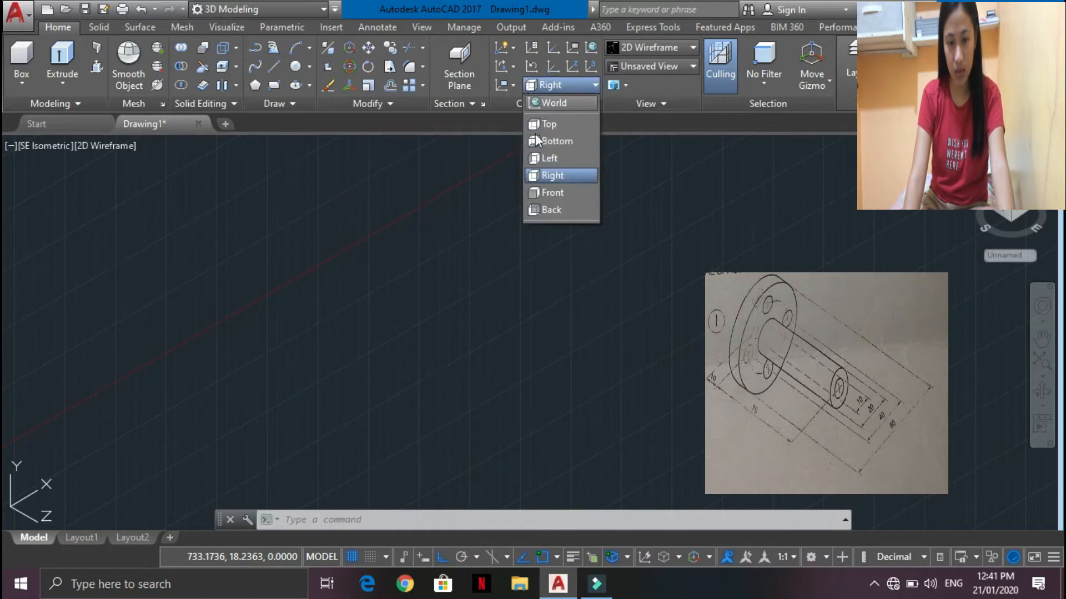
click(552, 176)
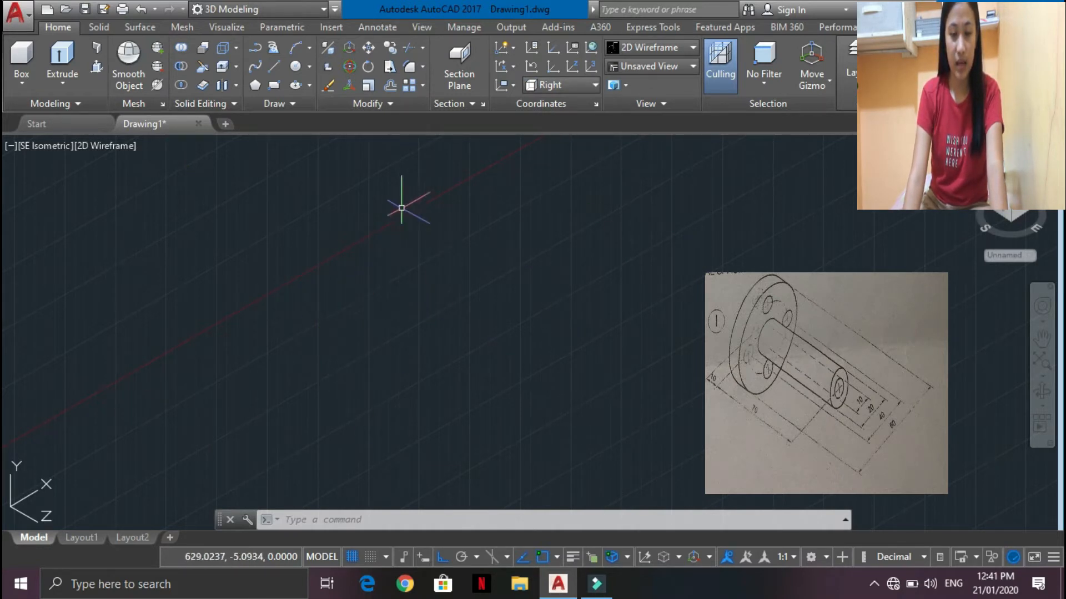
- Draw a circle with a radius of 30 in the empty drawing area
click(300, 67)
click(447, 315)
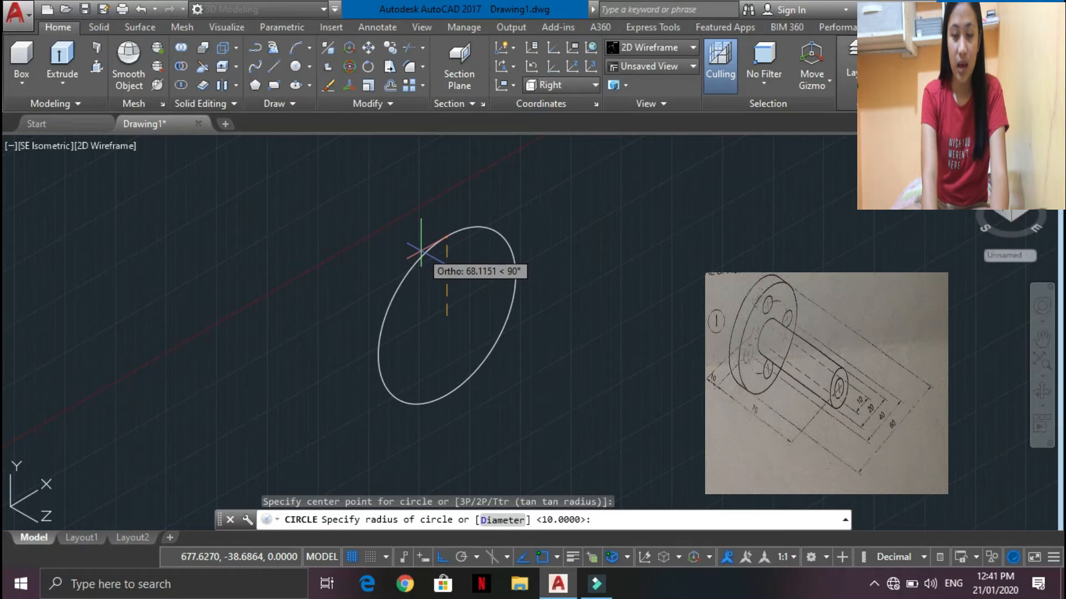
text(30)
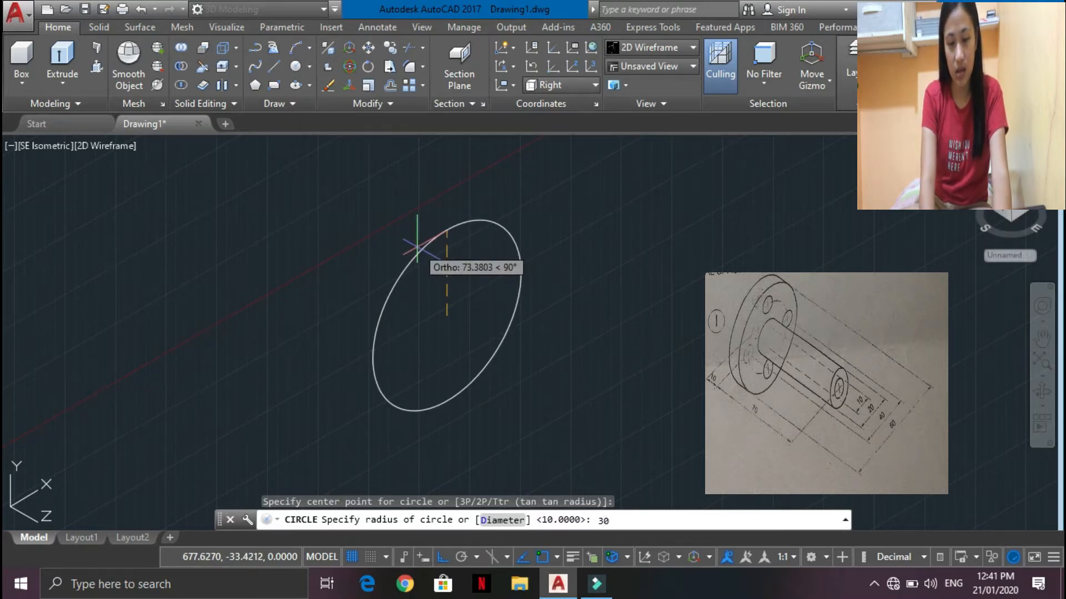
key(Return)
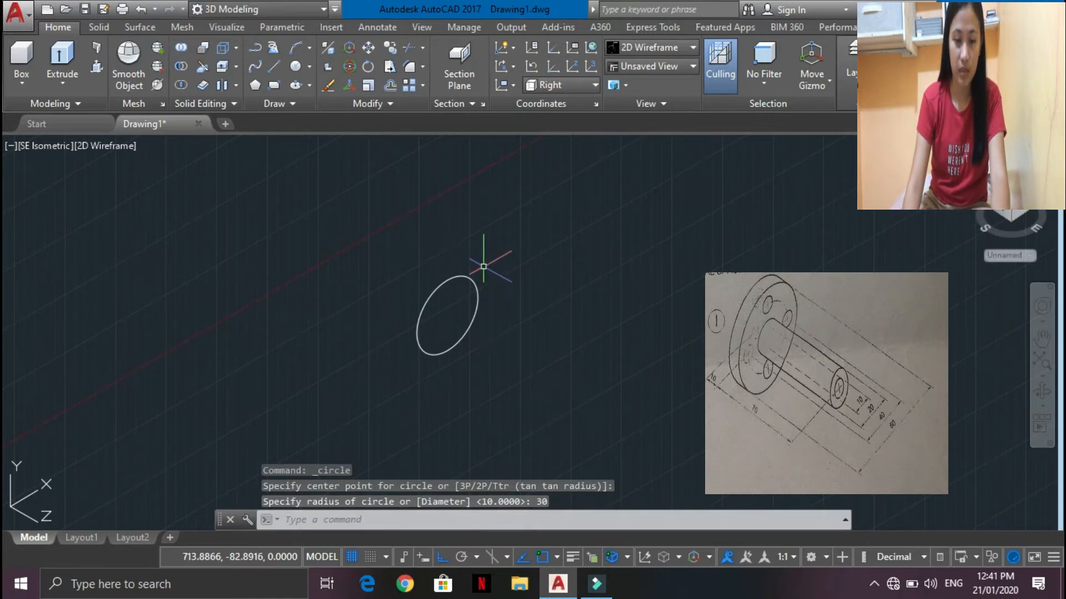
- Extrude the 30-radius circle by -10 to form the flange disc
scroll(488, 266, up, 3)
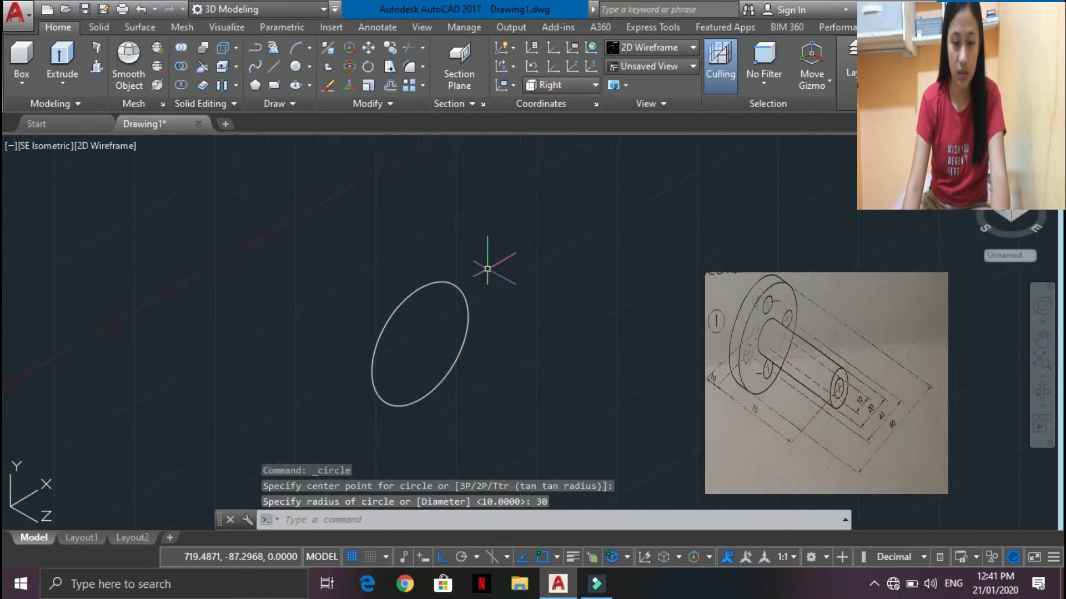
click(63, 61)
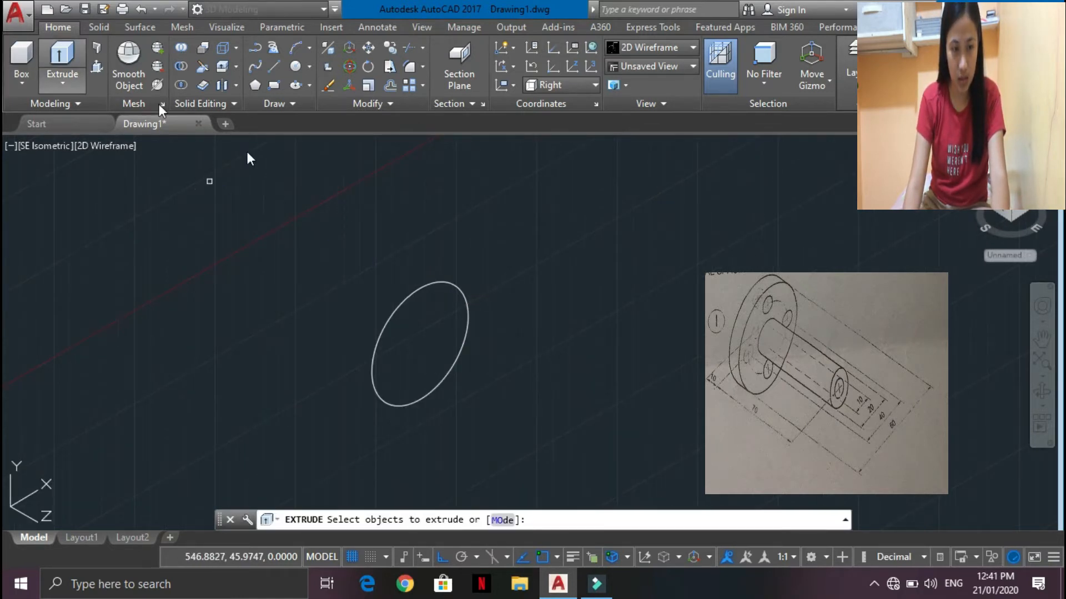
click(412, 291)
key(Return)
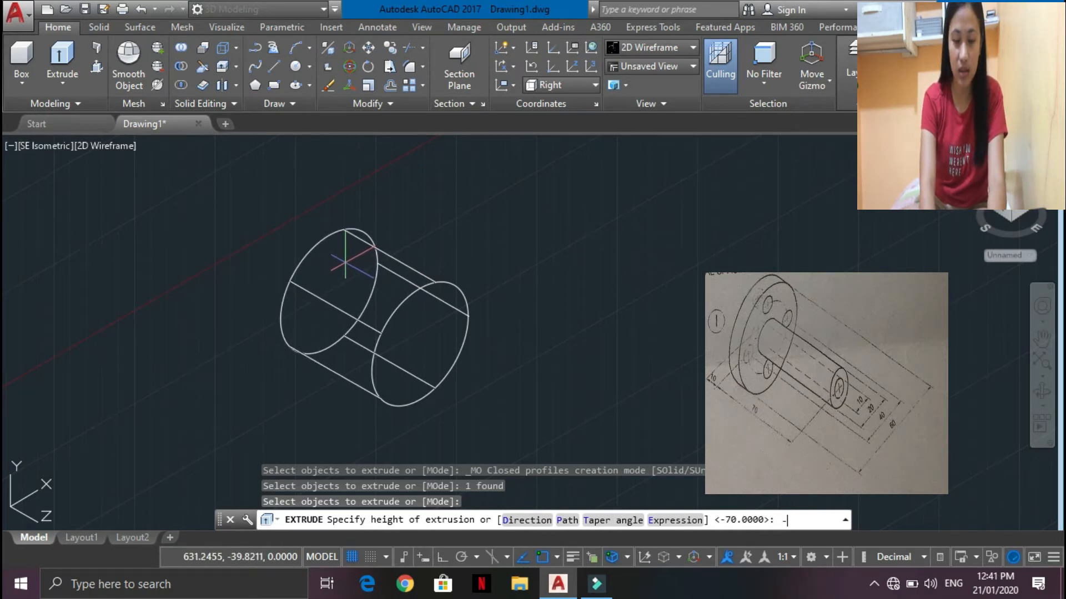
text(0)
key(Return)
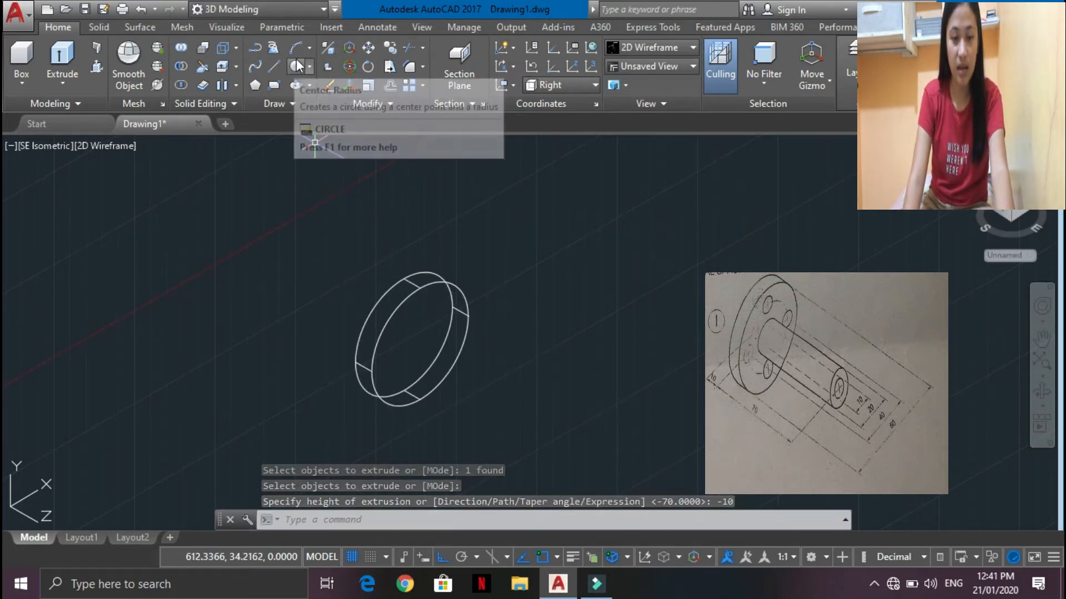
- Draw a circle with a radius of 20 centred on the flange disc's front face
click(297, 66)
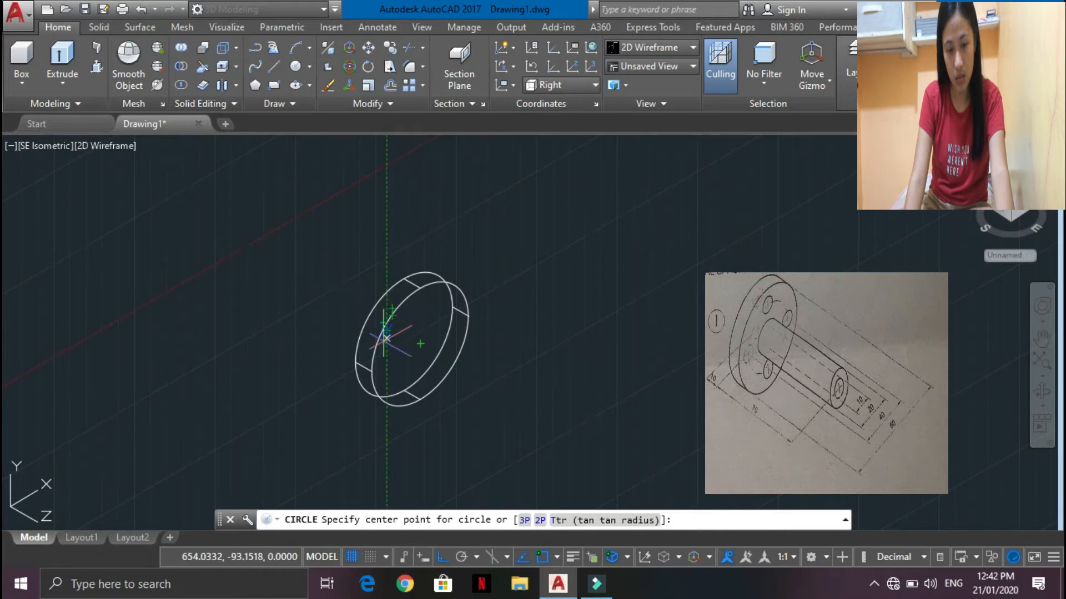
key(Escape)
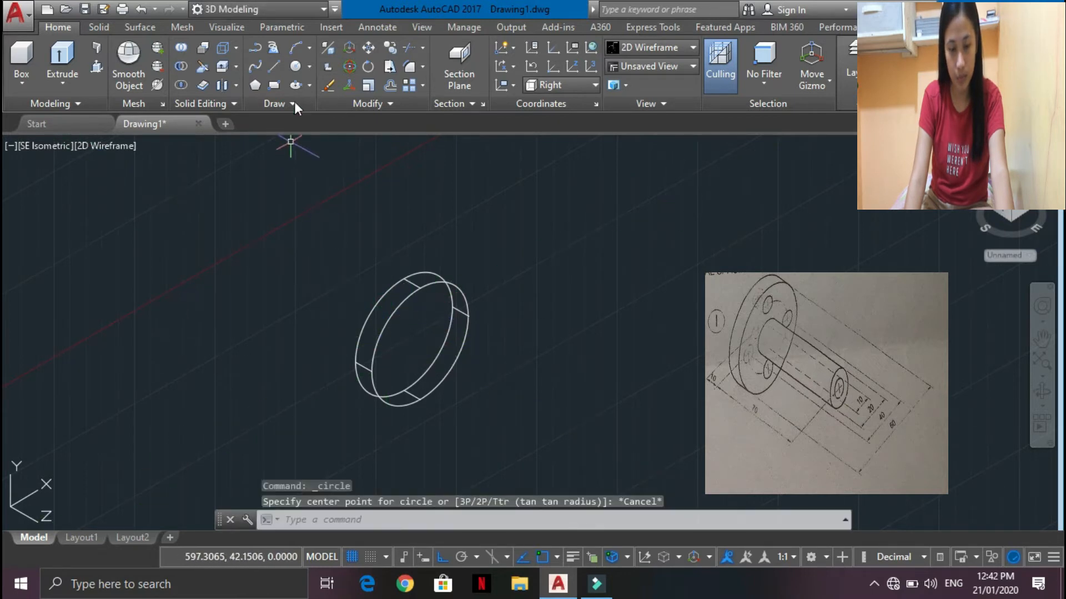
click(295, 66)
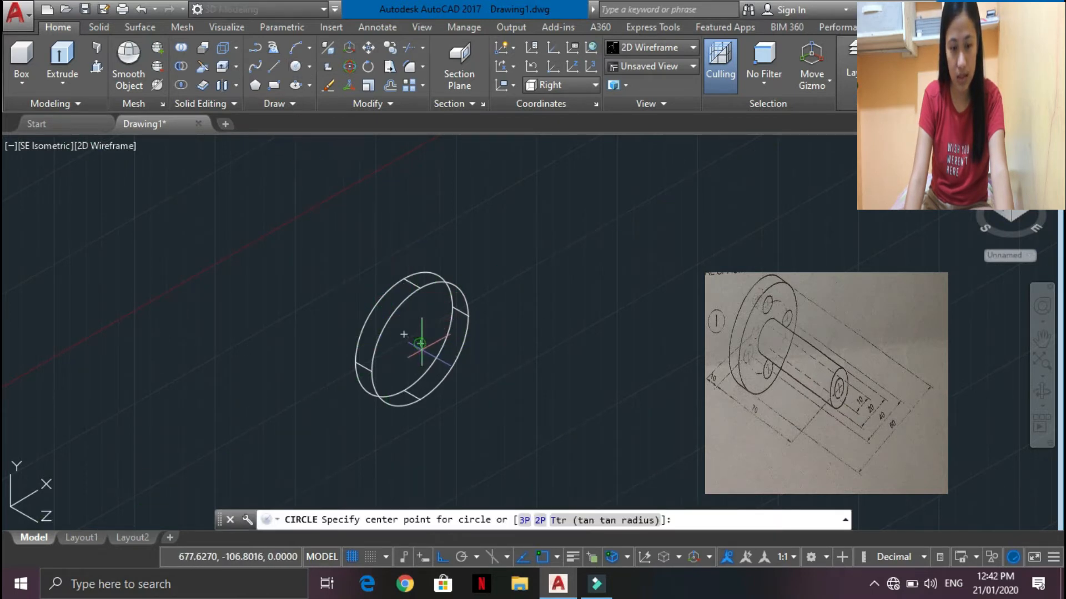
click(421, 343)
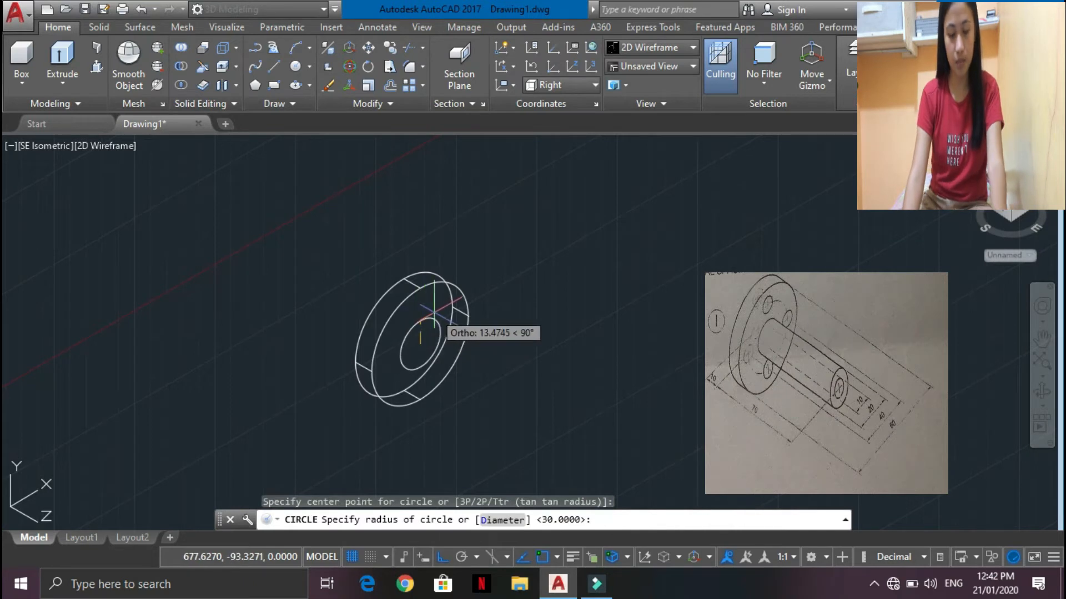
text(20)
key(Return)
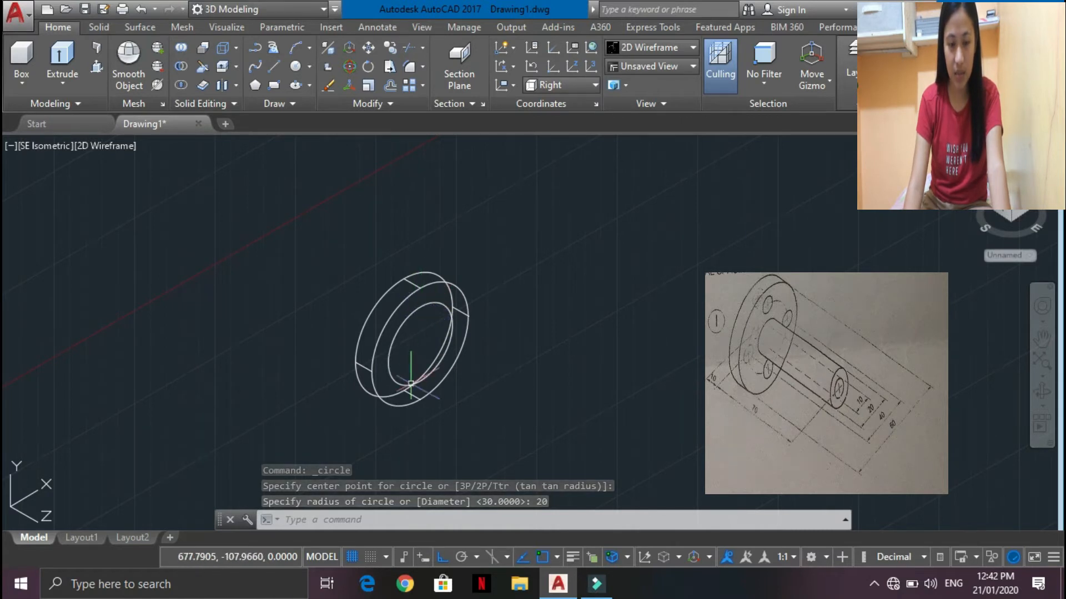
- Draw a 20-unit line vertically upward from the centre of the disc's front face
scroll(471, 335, up, 2)
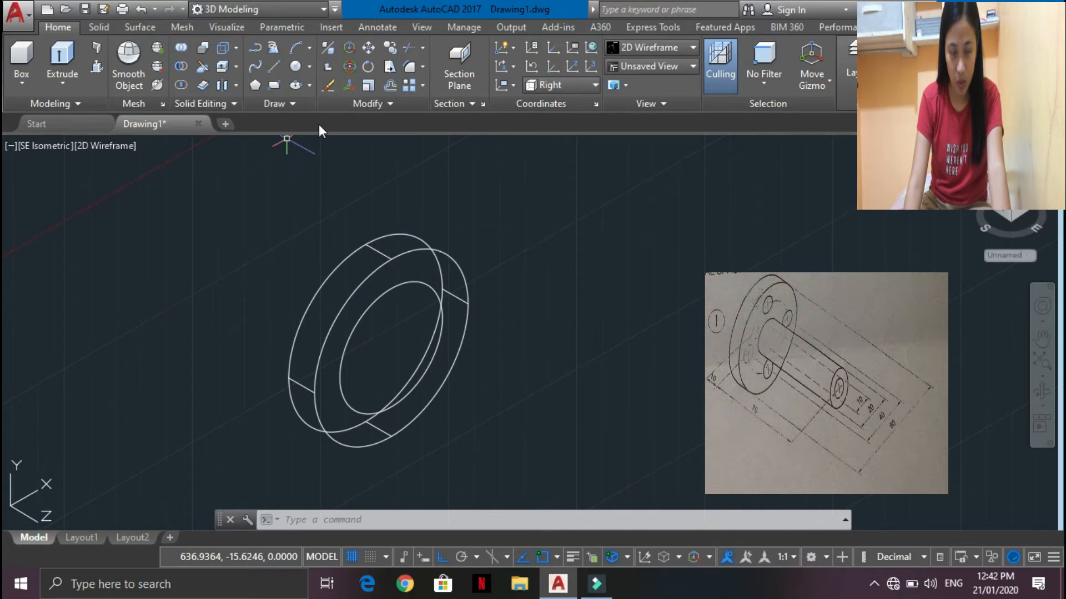
click(274, 67)
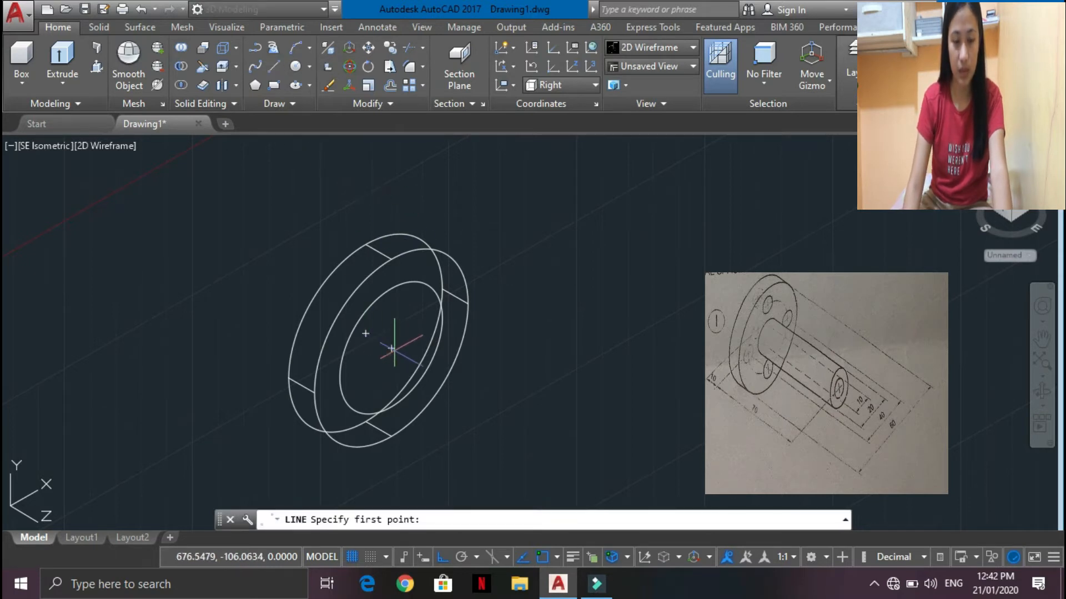
click(391, 348)
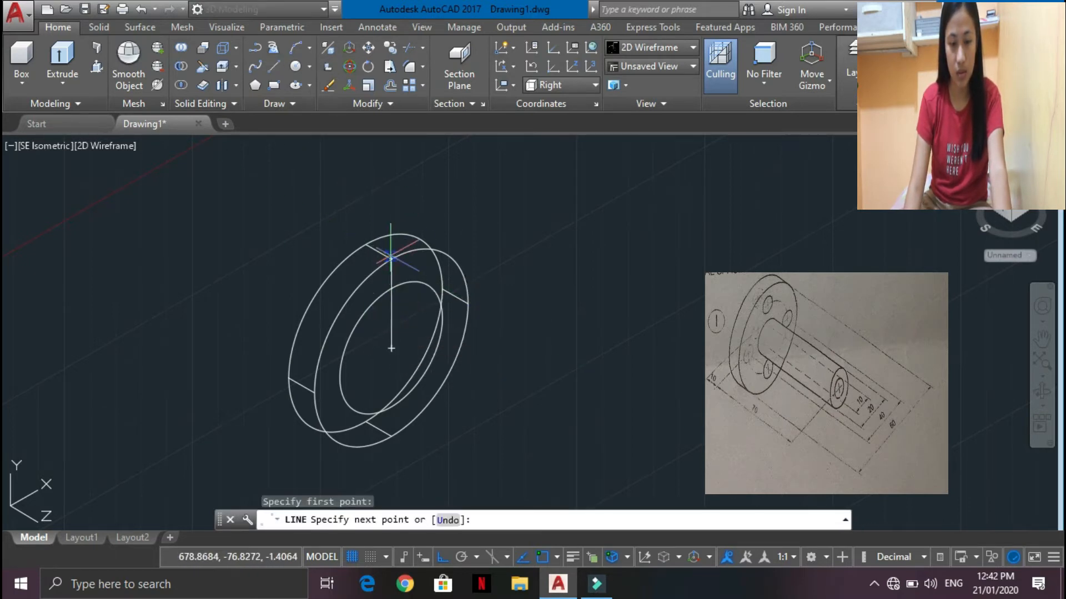
text(20)
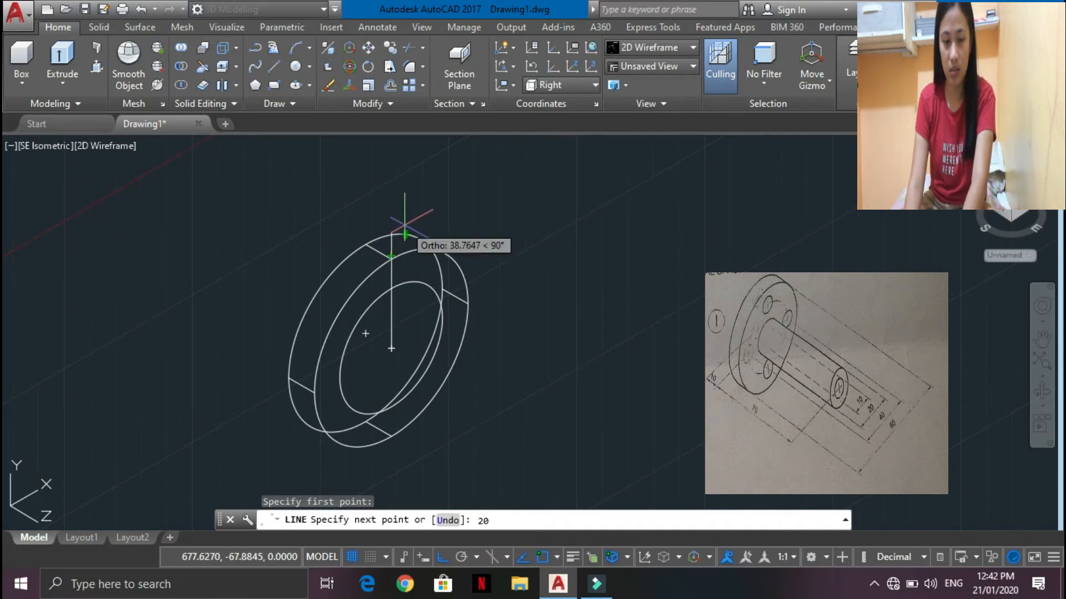
key(Return)
key(Escape)
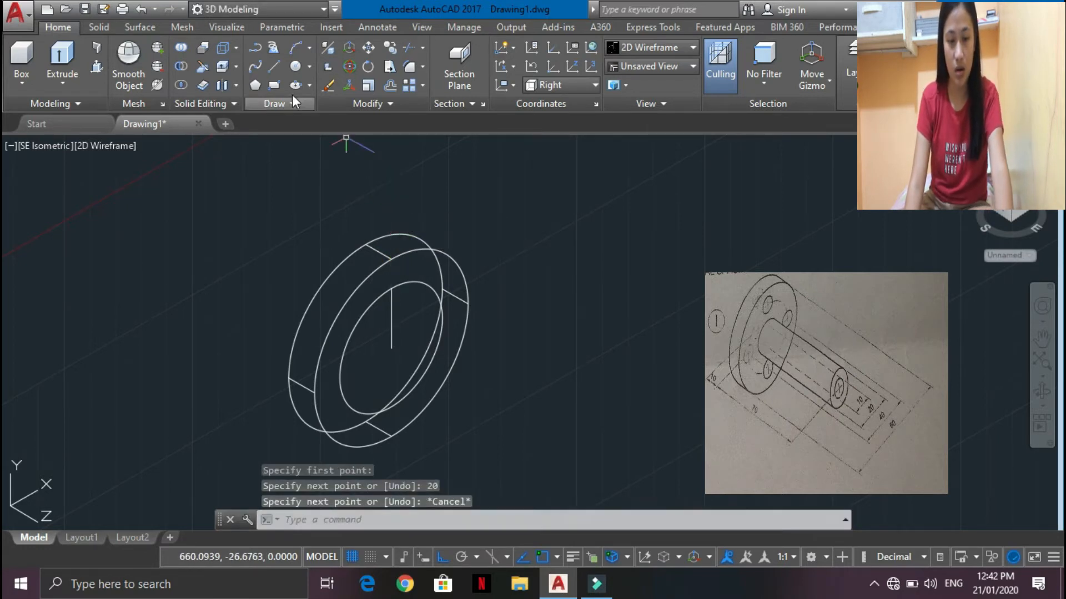
- Draw a 20-unit line from the front face's centre along the positive X direction
click(272, 67)
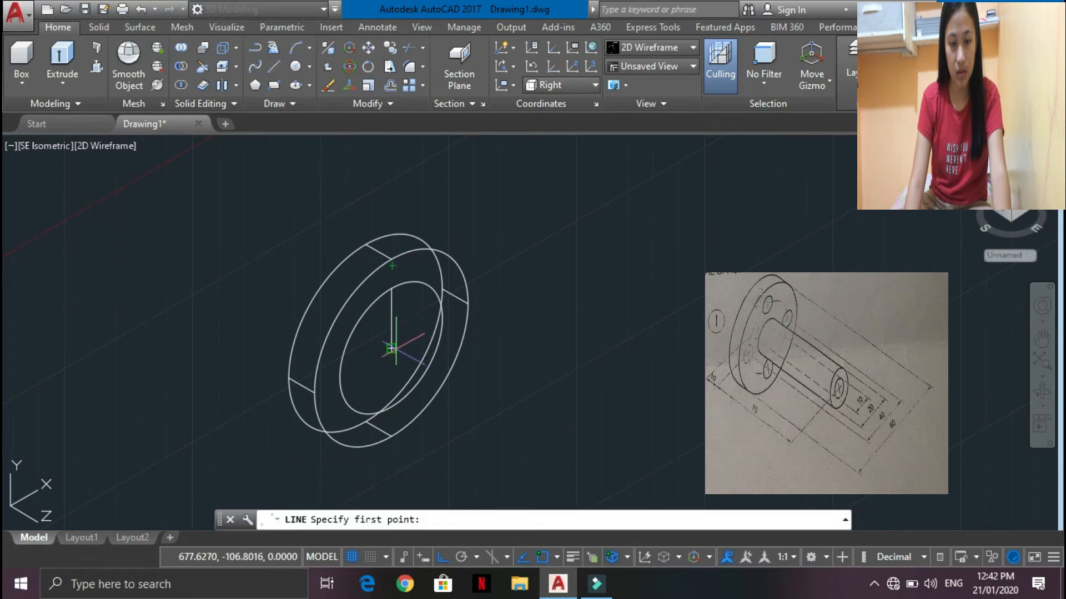
click(392, 349)
text(20)
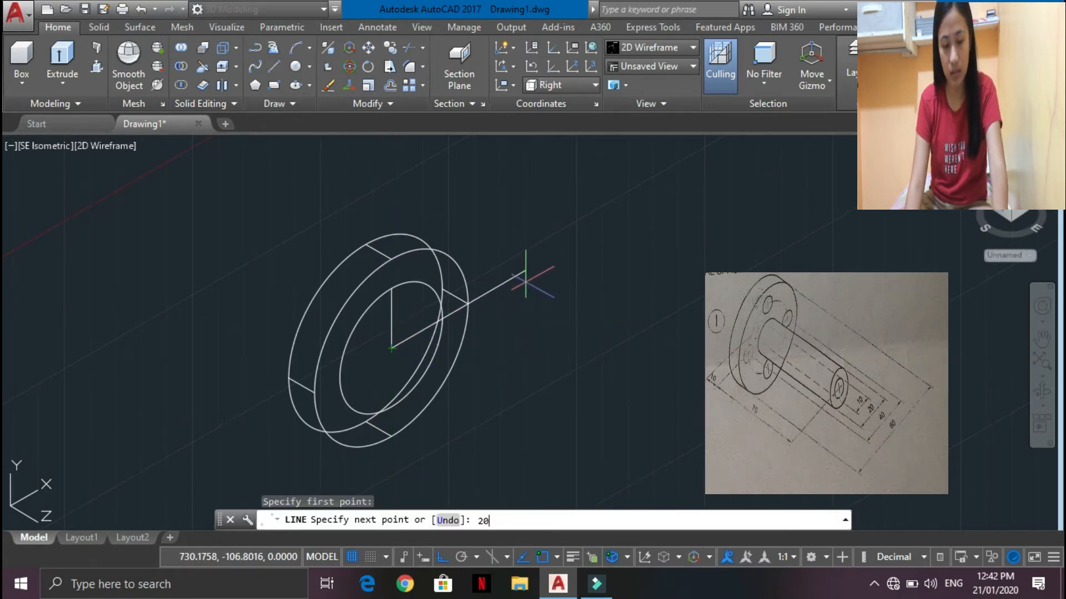
key(Return)
key(Escape)
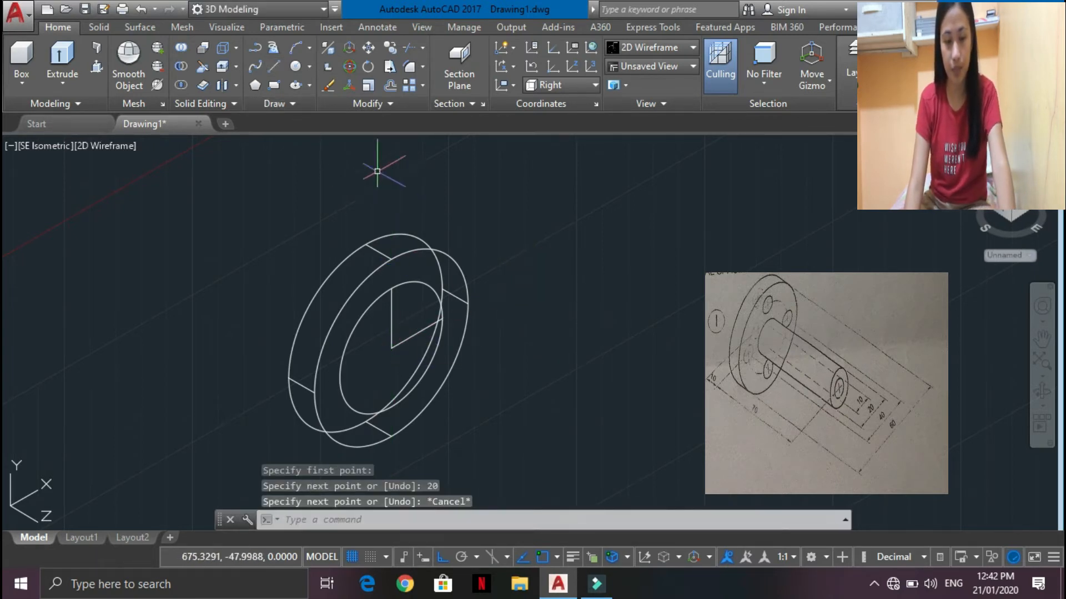
- Draw a 20-unit line vertically downward from the front face's centre
key(Return)
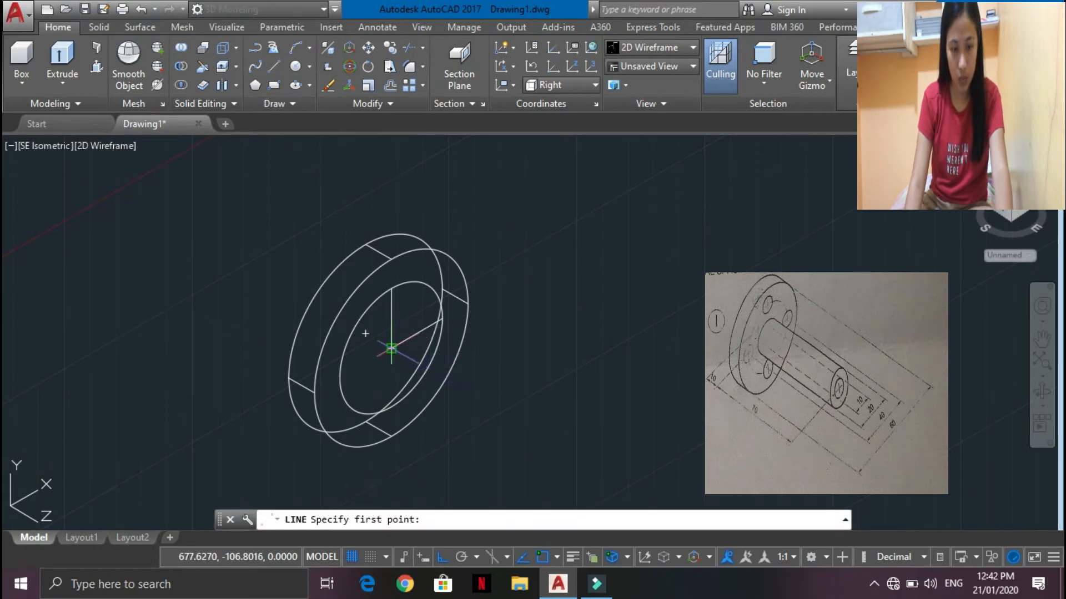
click(392, 348)
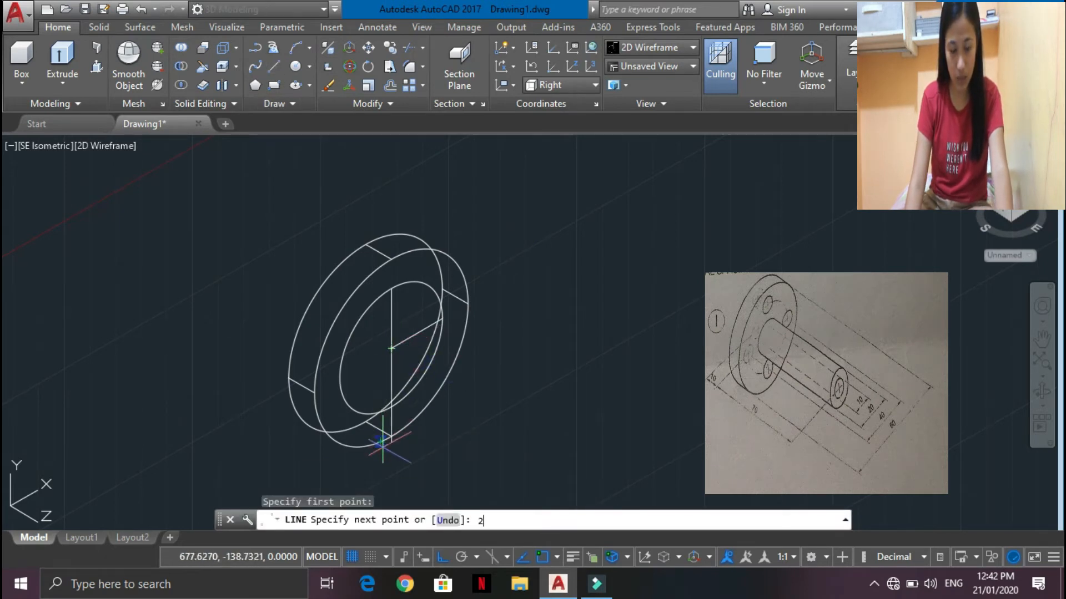
key(Return)
key(Escape)
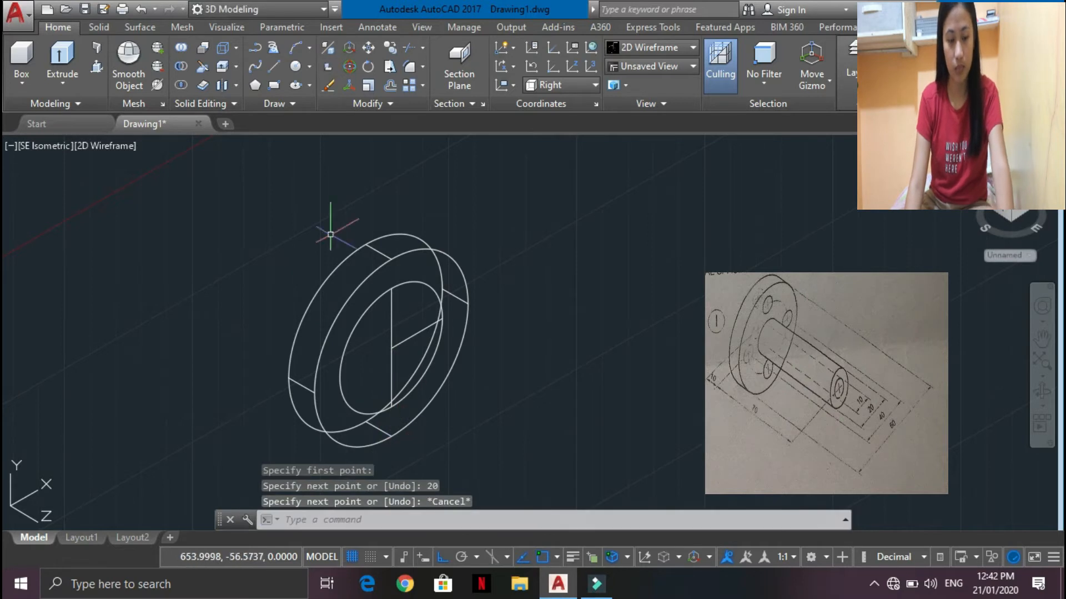
- Draw a 20-unit line from the front face's centre along the negative X direction
click(277, 68)
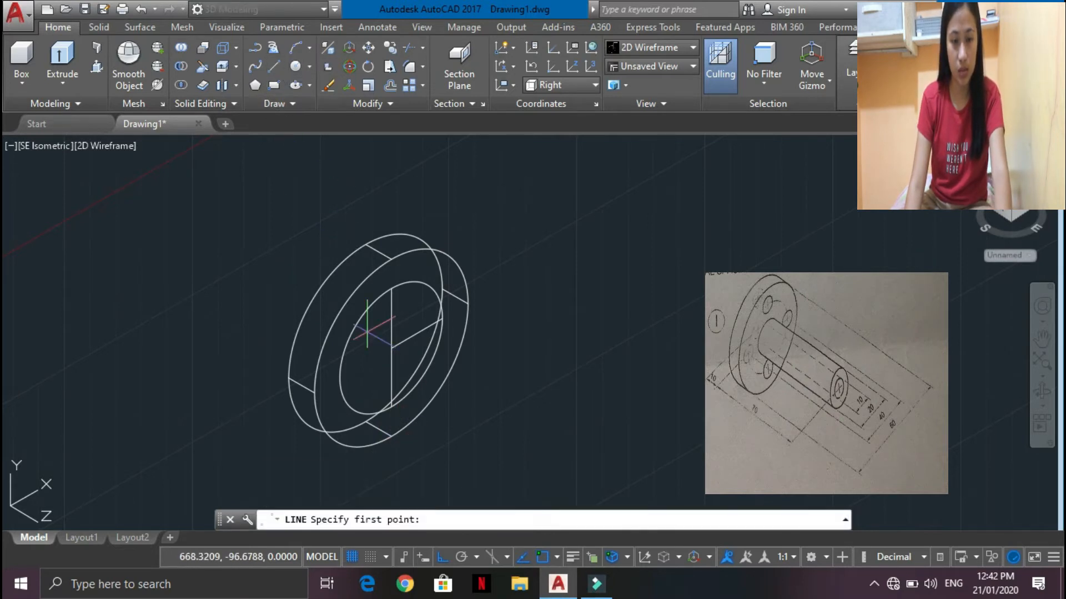
click(392, 348)
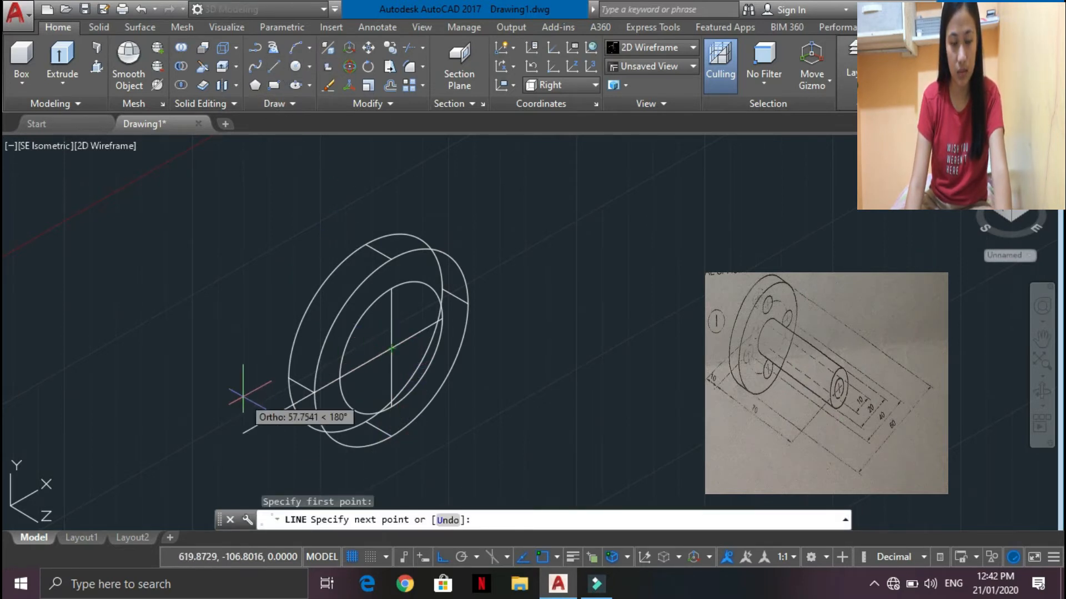
text(20)
key(Return)
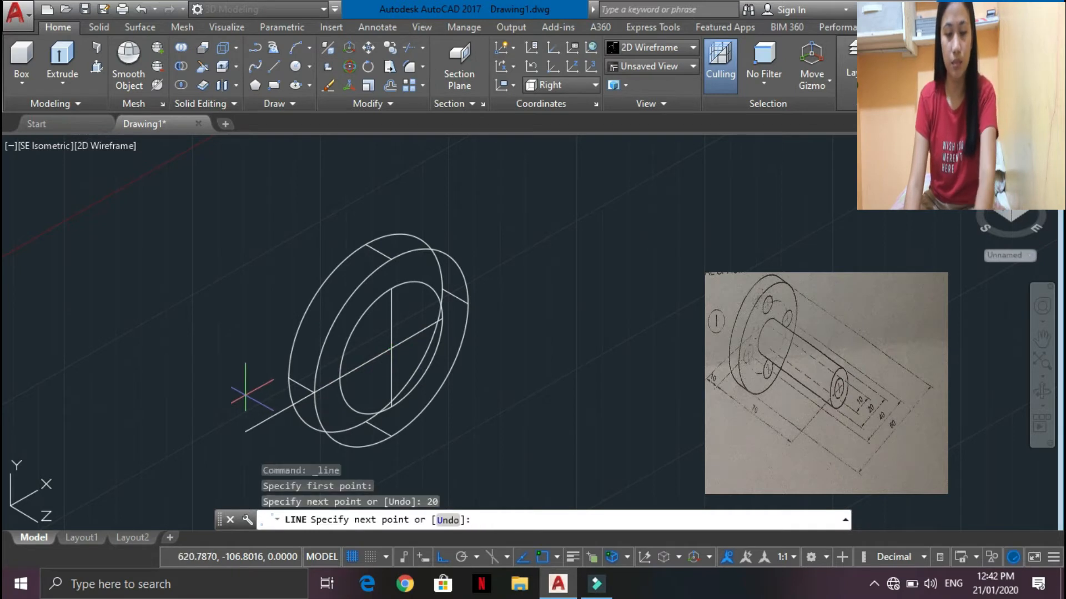
key(Escape)
- Draw a circle with a radius of 5 centred on the upper end of the vertical guide line
scroll(430, 366, up, 2)
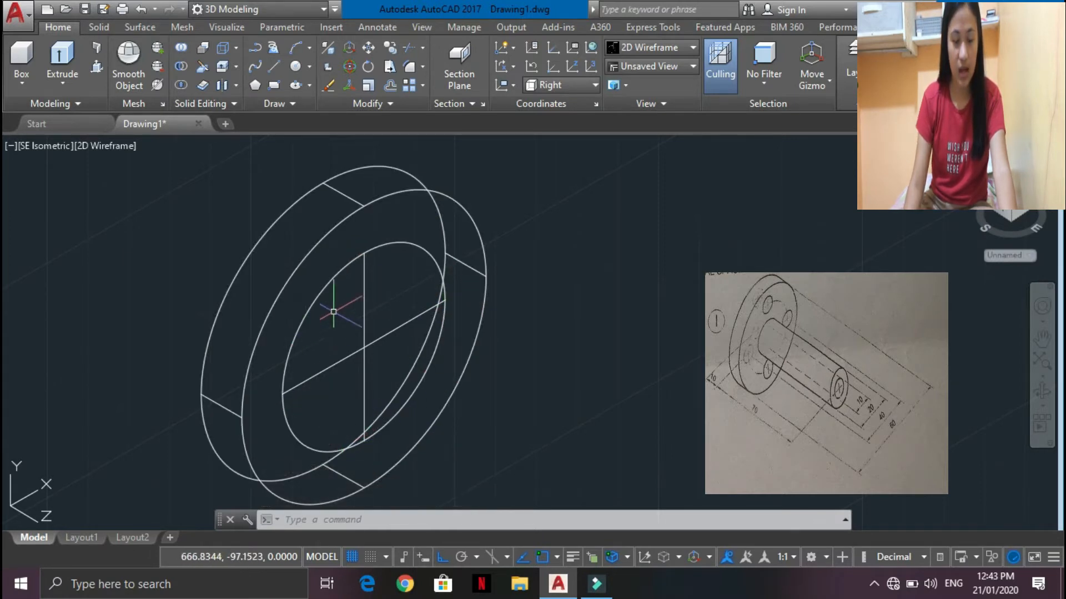
click(295, 68)
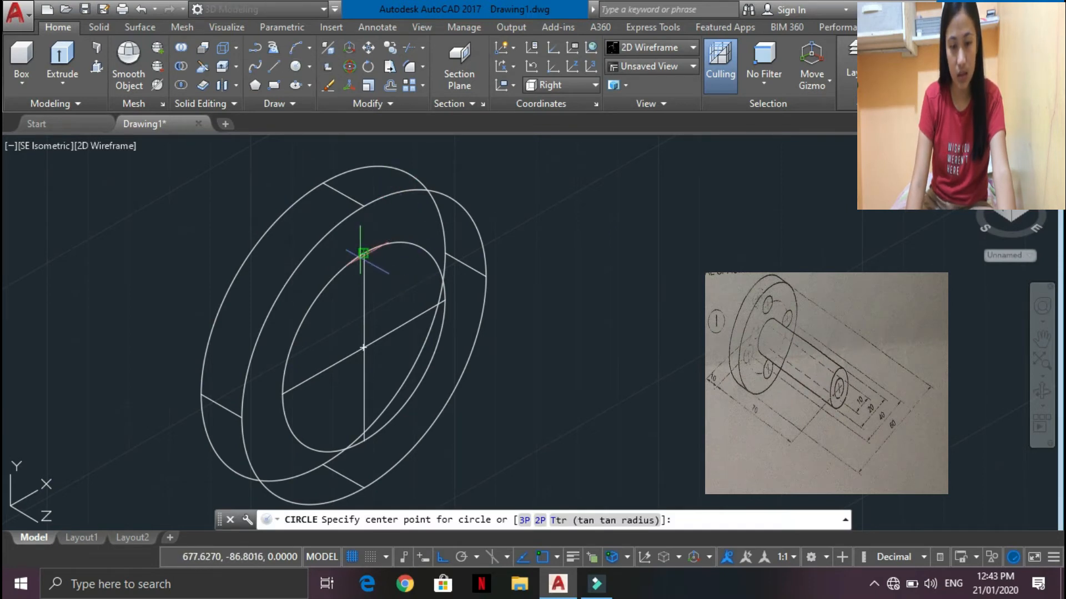
scroll(363, 253, up, 4)
click(357, 267)
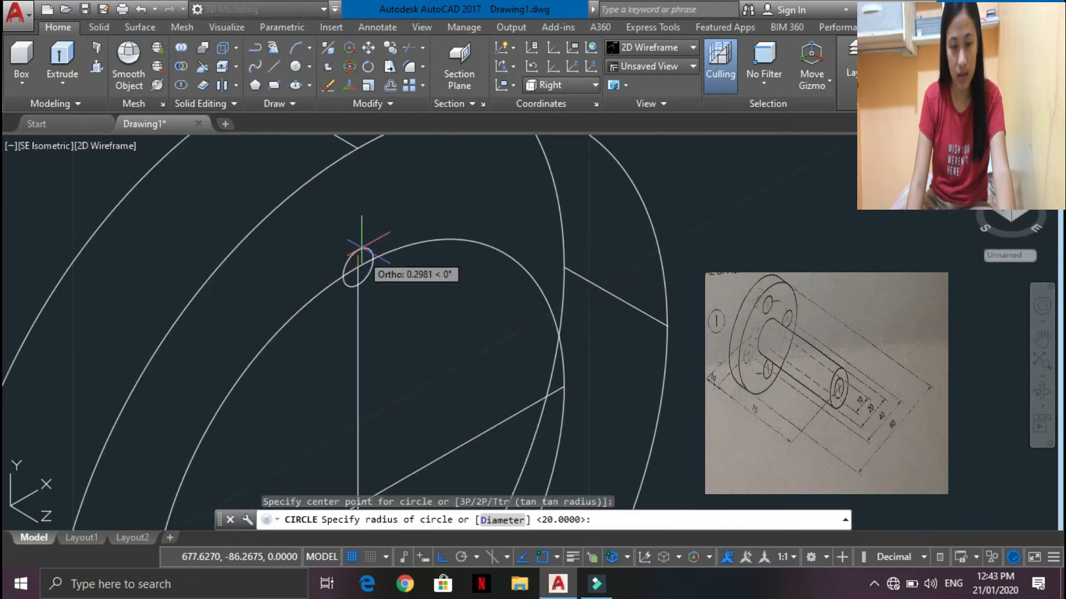
text(5)
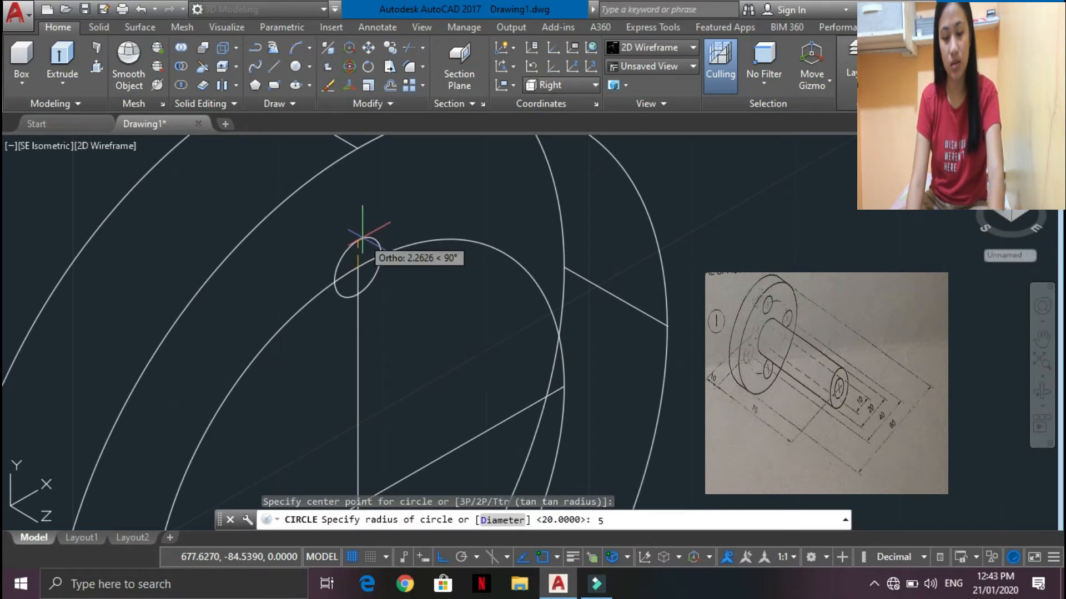
key(Return)
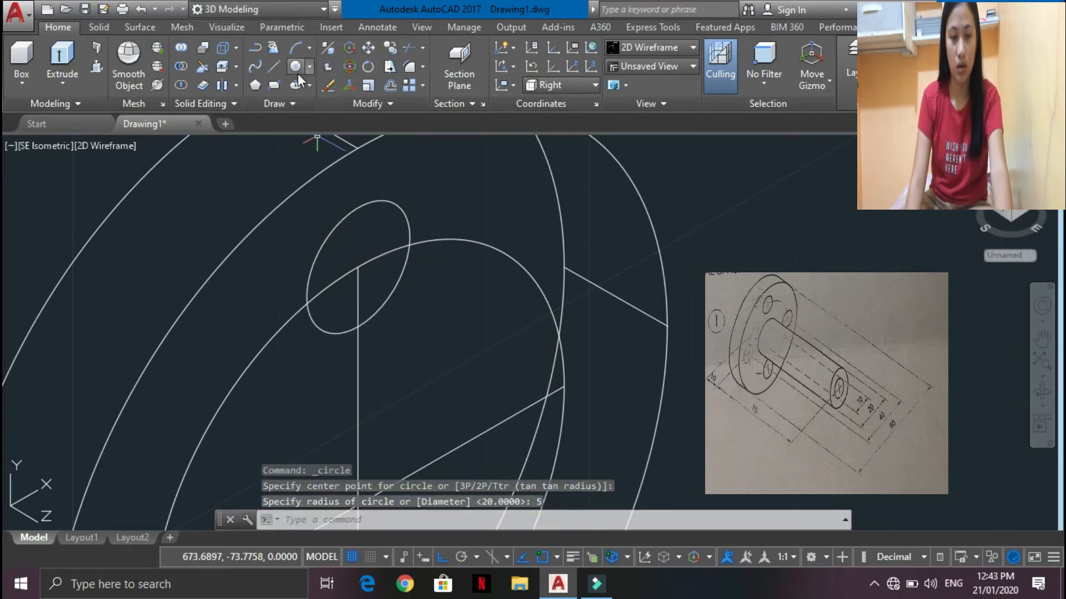
- Draw a circle with a radius of 5 centred on the positive X end of the guide lines
click(298, 73)
click(297, 73)
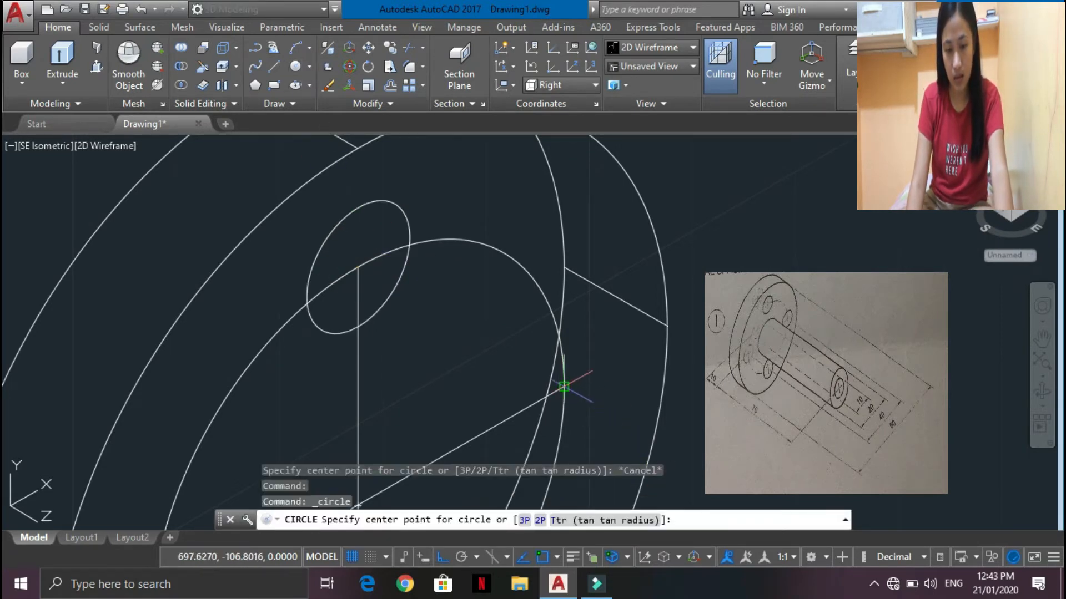
click(563, 387)
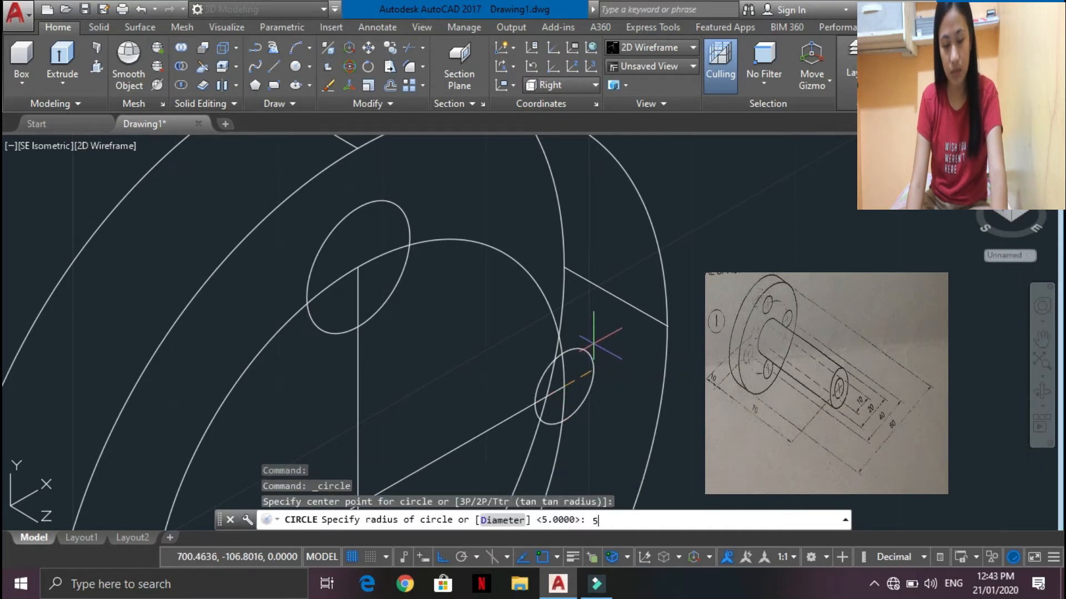
text(5)
key(Return)
- Draw a circle with a radius of 5 centred on the lower end of the vertical guide line
scroll(590, 350, down, 5)
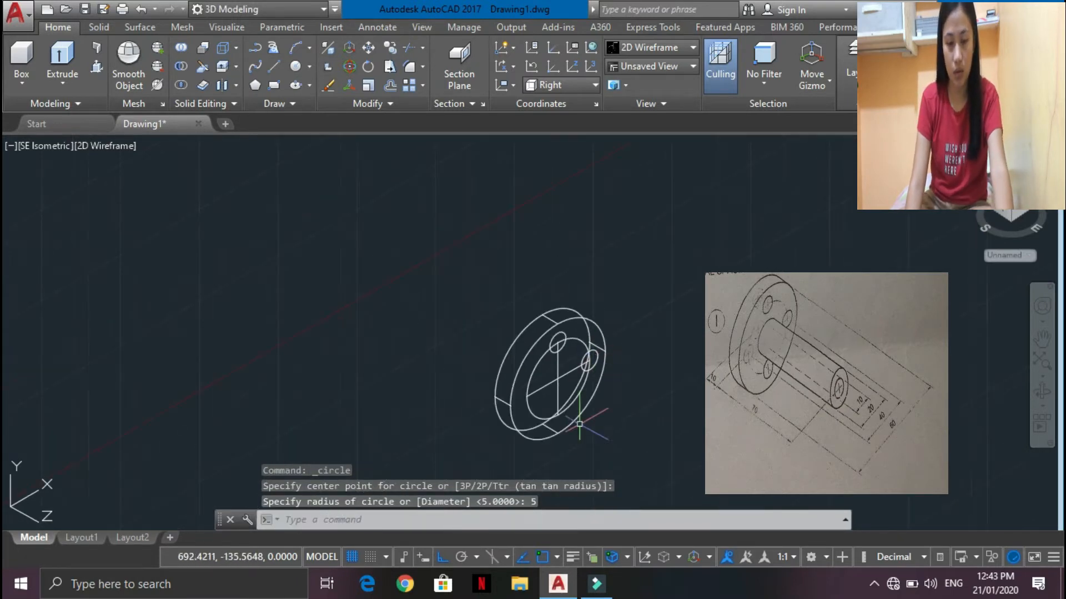
scroll(549, 427, up, 4)
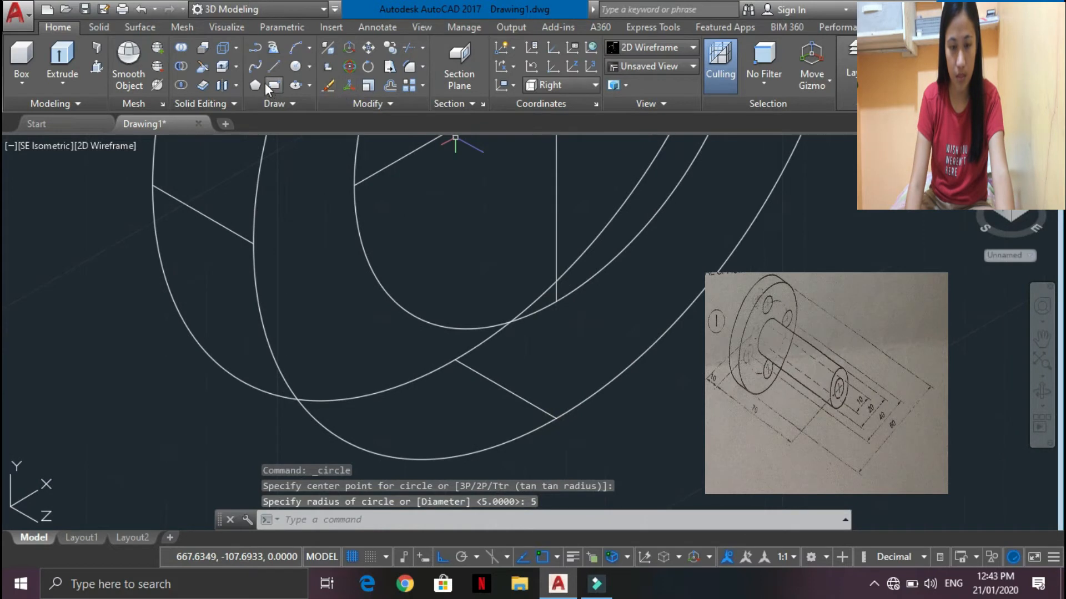
click(289, 67)
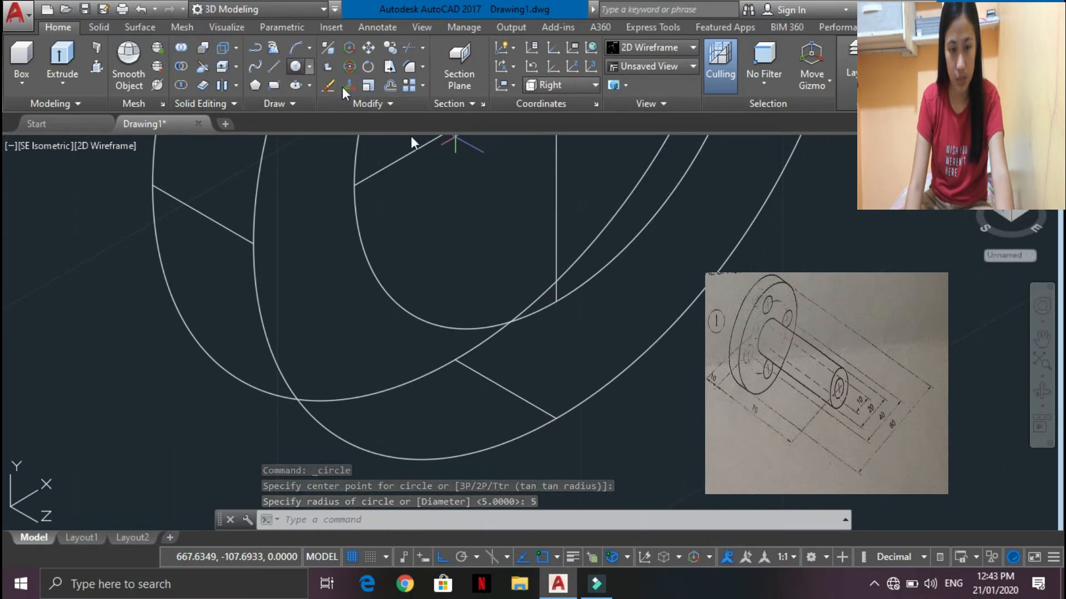
click(555, 302)
text(5)
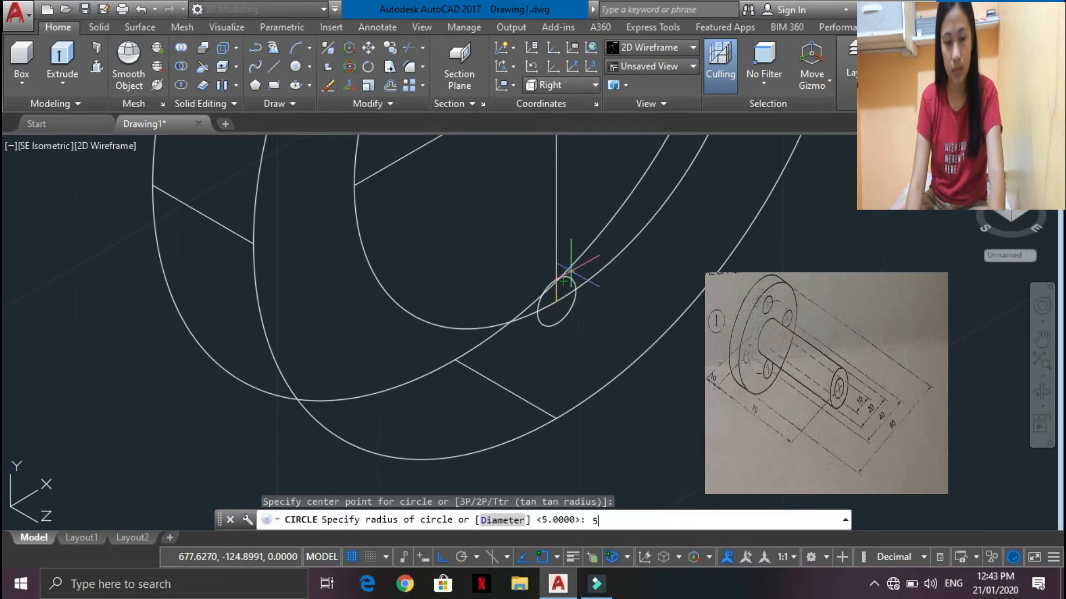
key(Return)
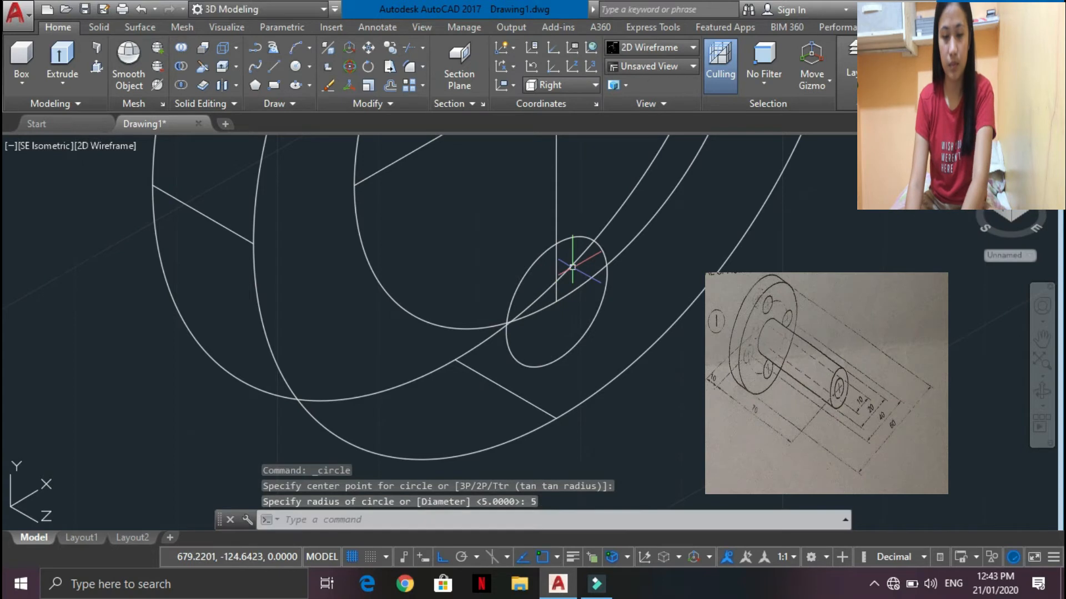
- Draw a circle with a radius of 5 centred on the negative X end of the guide lines
click(294, 66)
click(353, 186)
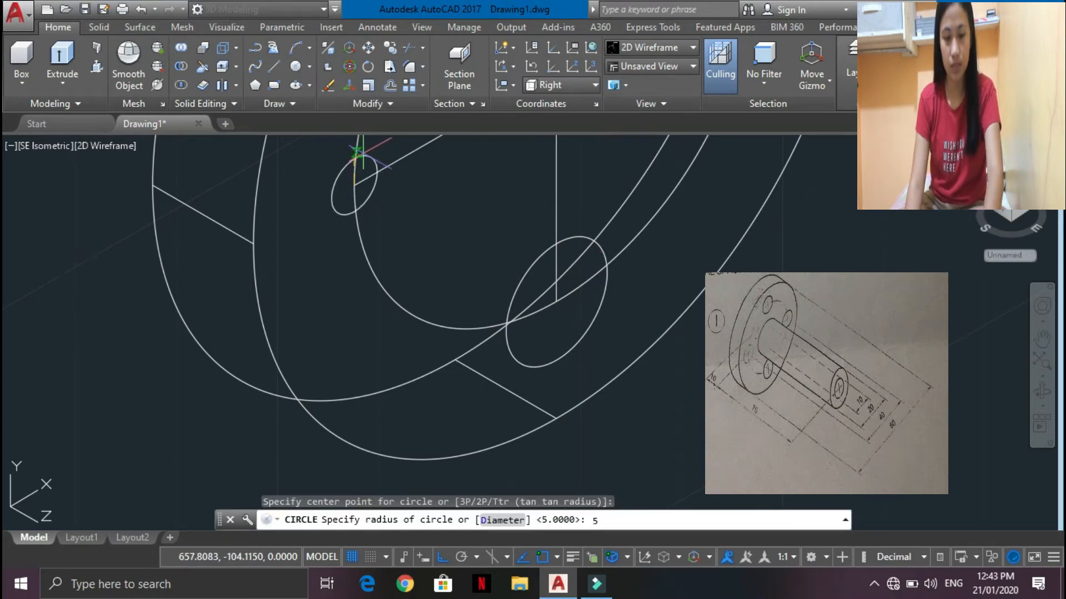
text(5)
key(Return)
- Extrude the four radius-5 hole circles by -10 through the flange disc
scroll(593, 278, down, 3)
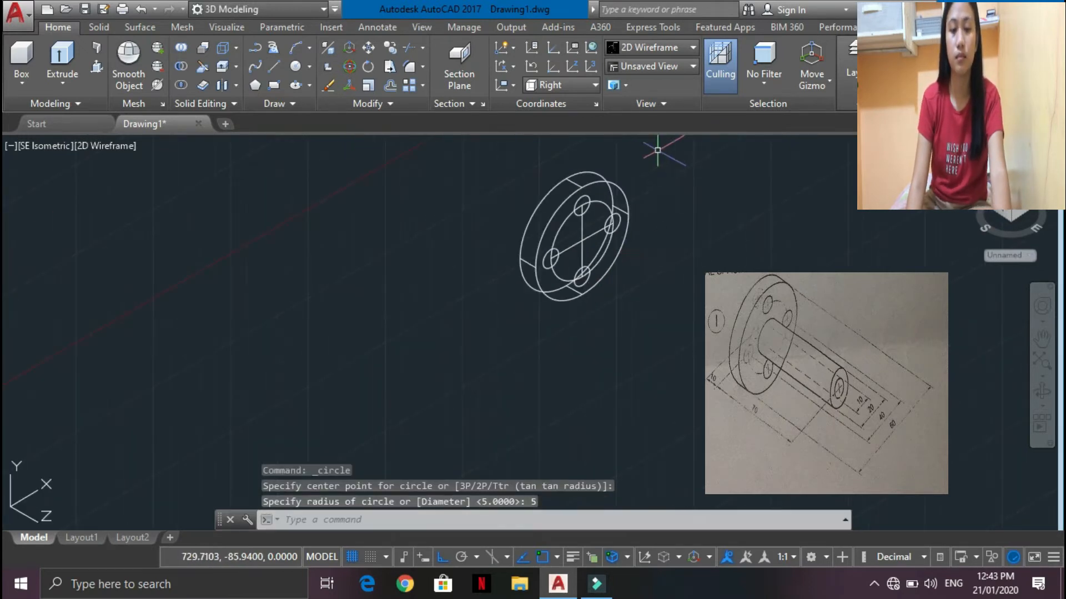
scroll(630, 171, up, 4)
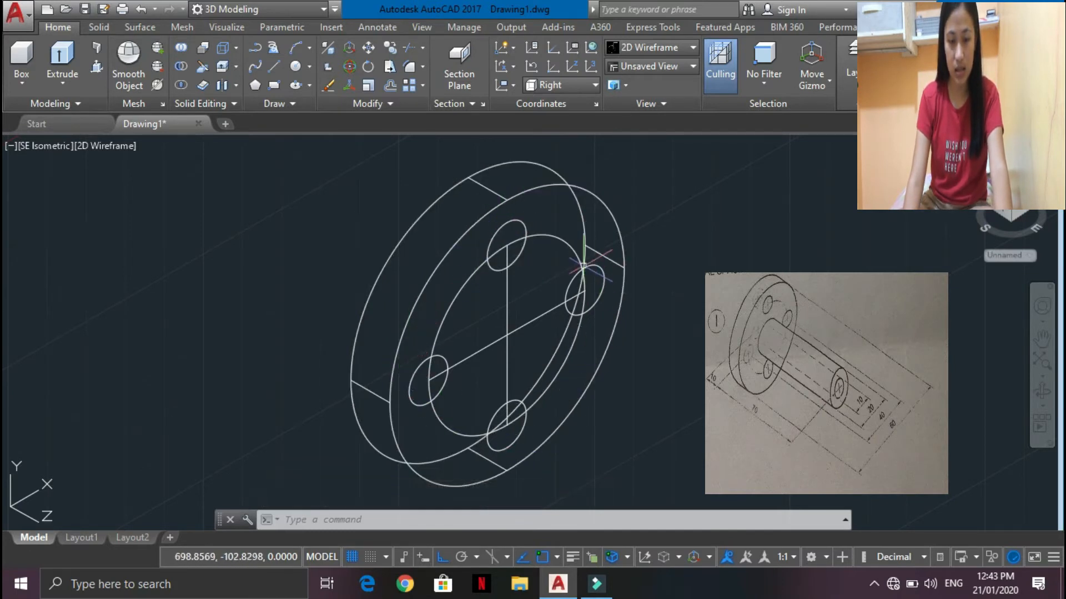
click(79, 54)
click(440, 358)
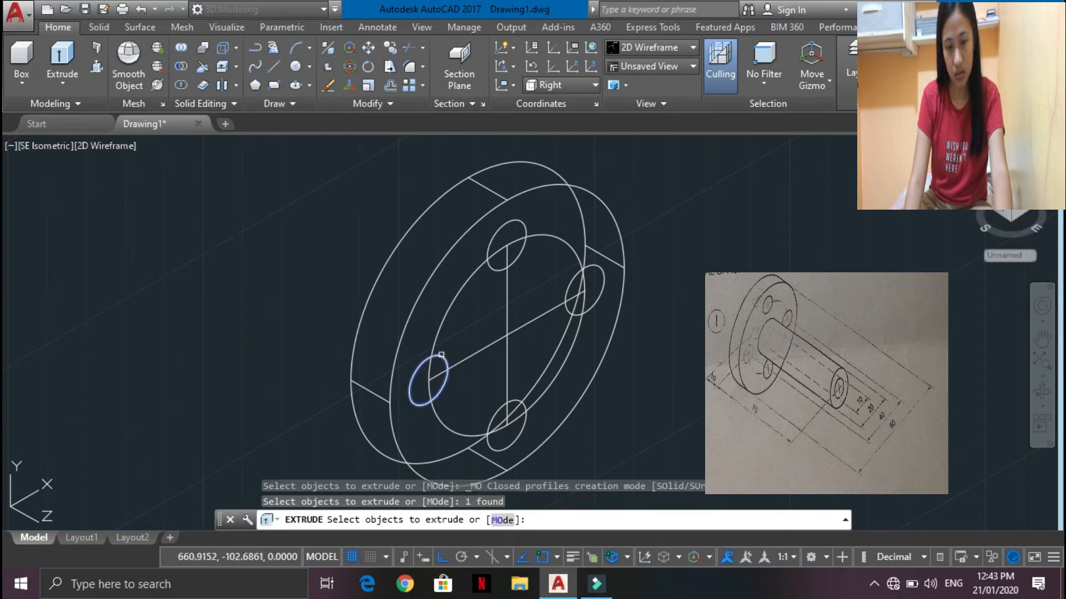
click(502, 270)
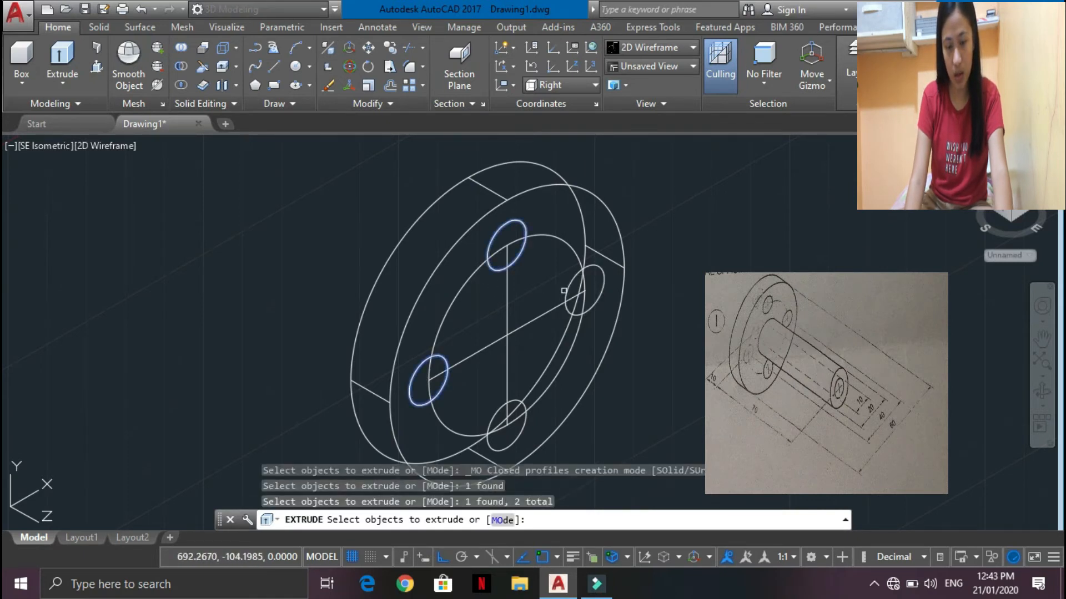
click(564, 290)
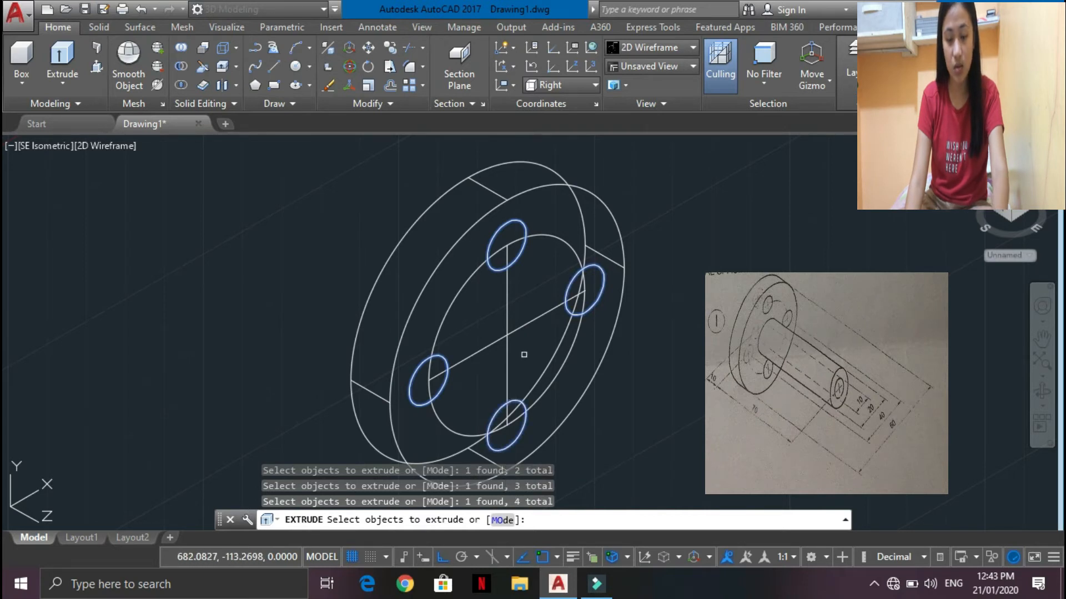
key(Return)
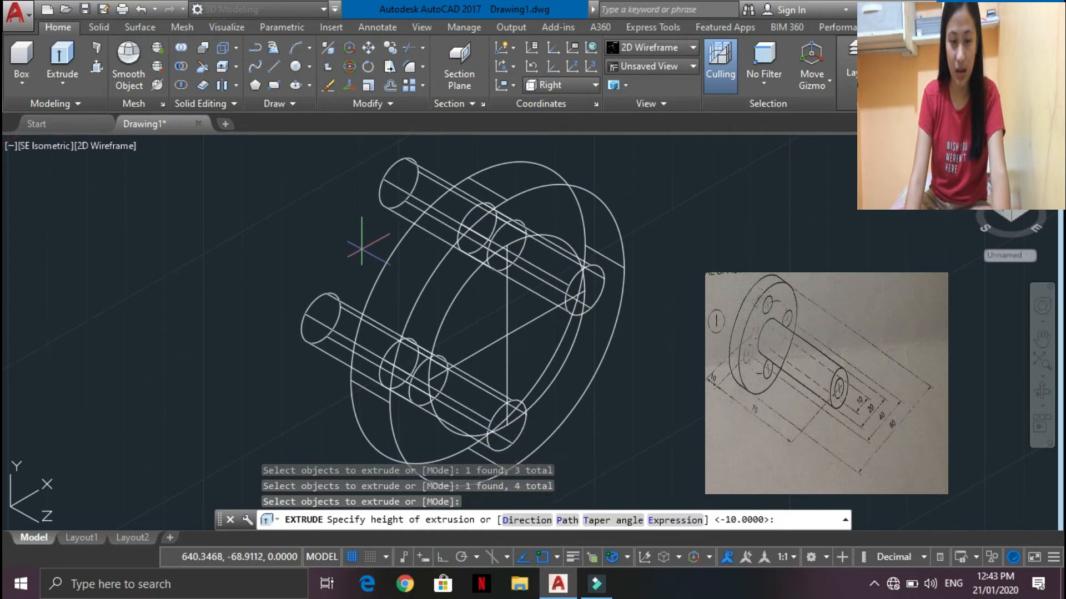
text(-10)
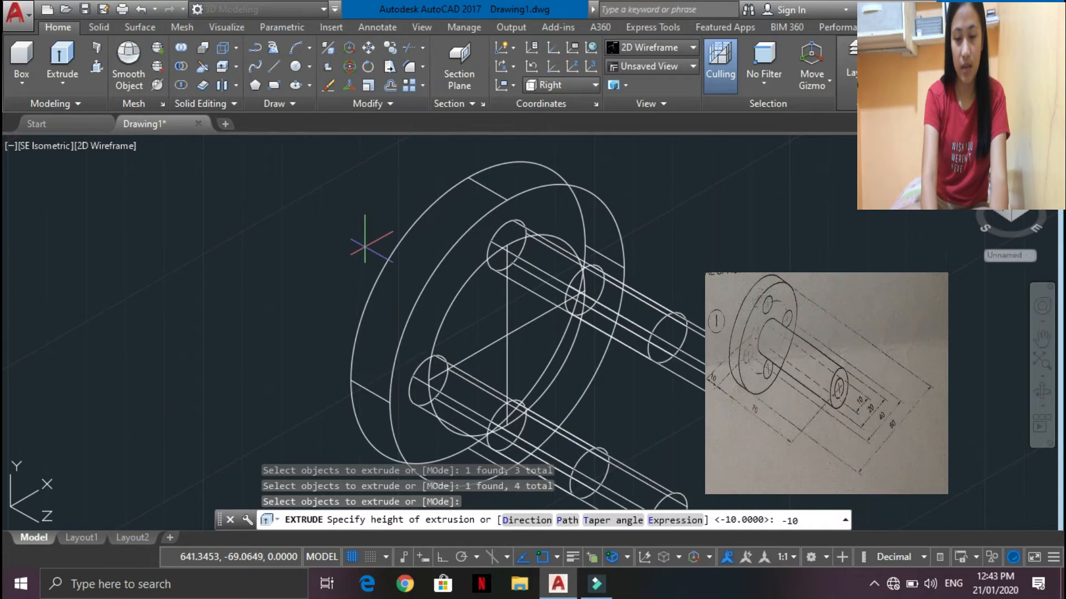
key(Return)
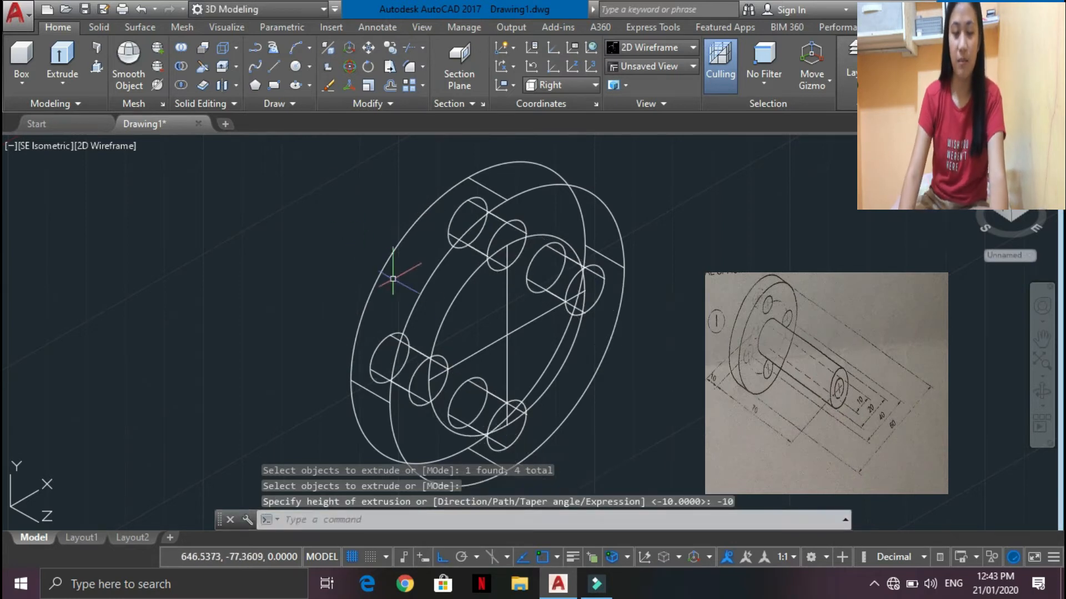
- Erase the radius-20 guide circle and the four guide lines inside it
click(462, 302)
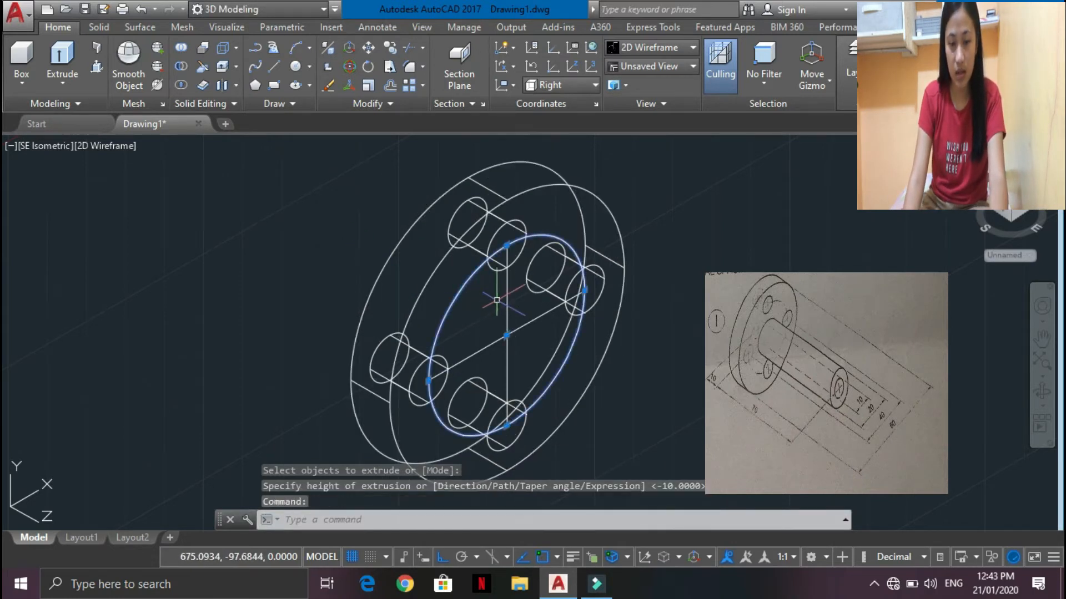
click(505, 292)
click(541, 315)
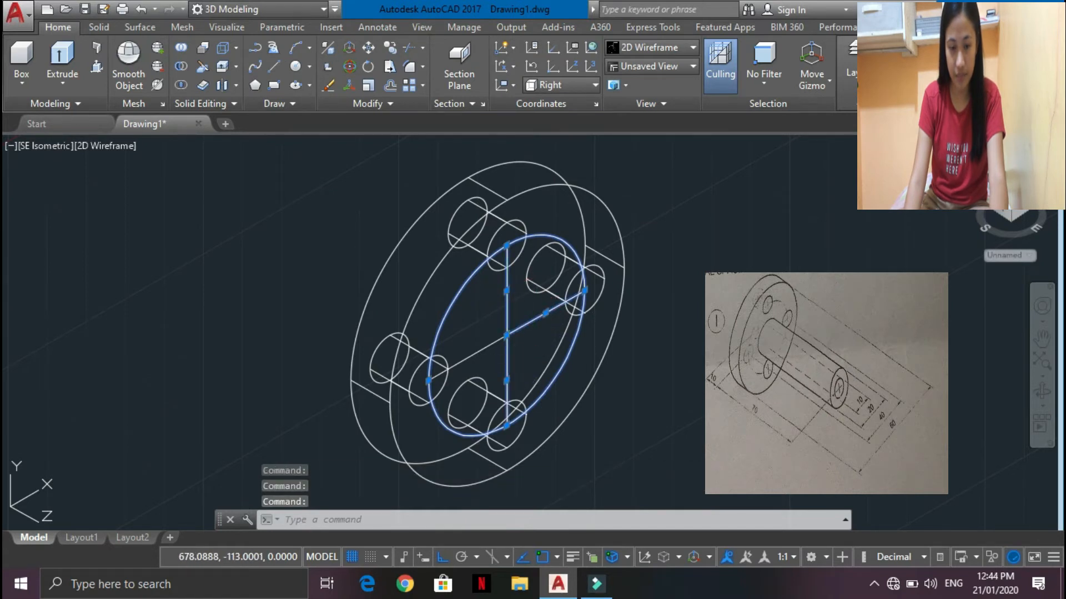
double_click(508, 362)
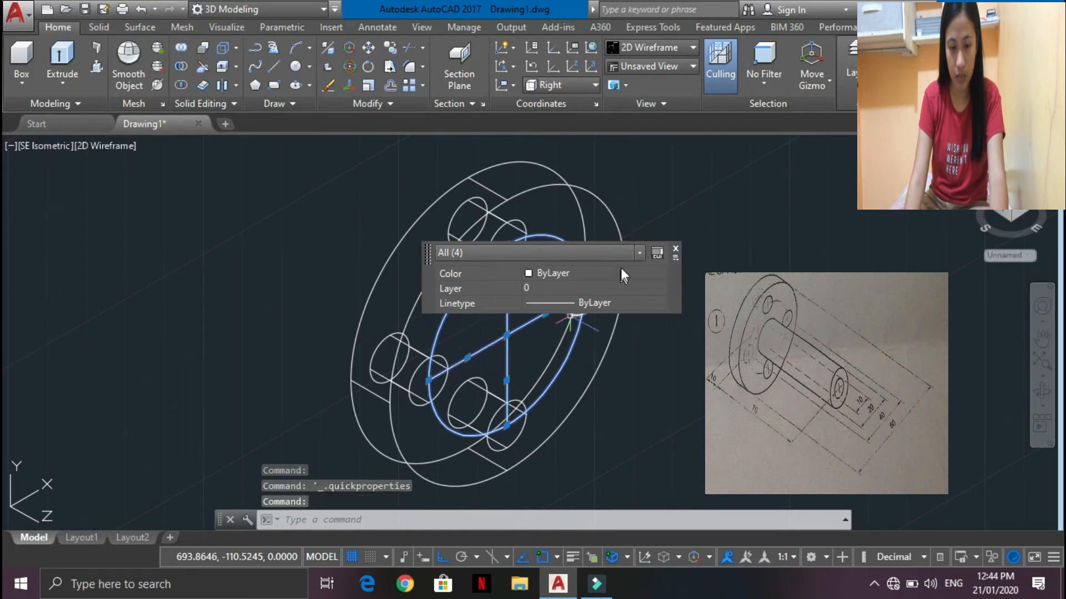
click(677, 246)
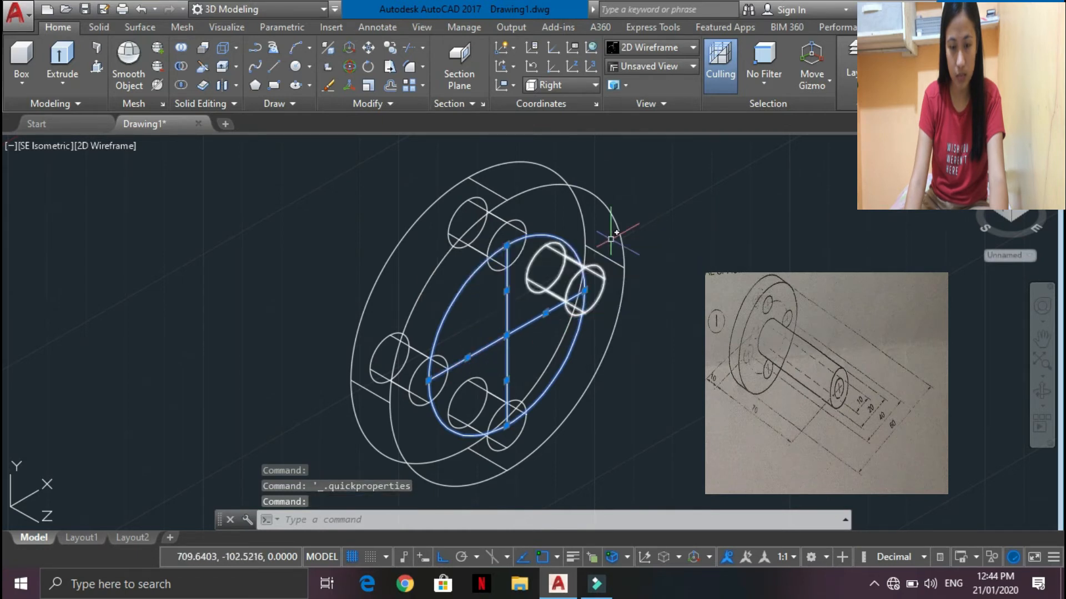
text(erase)
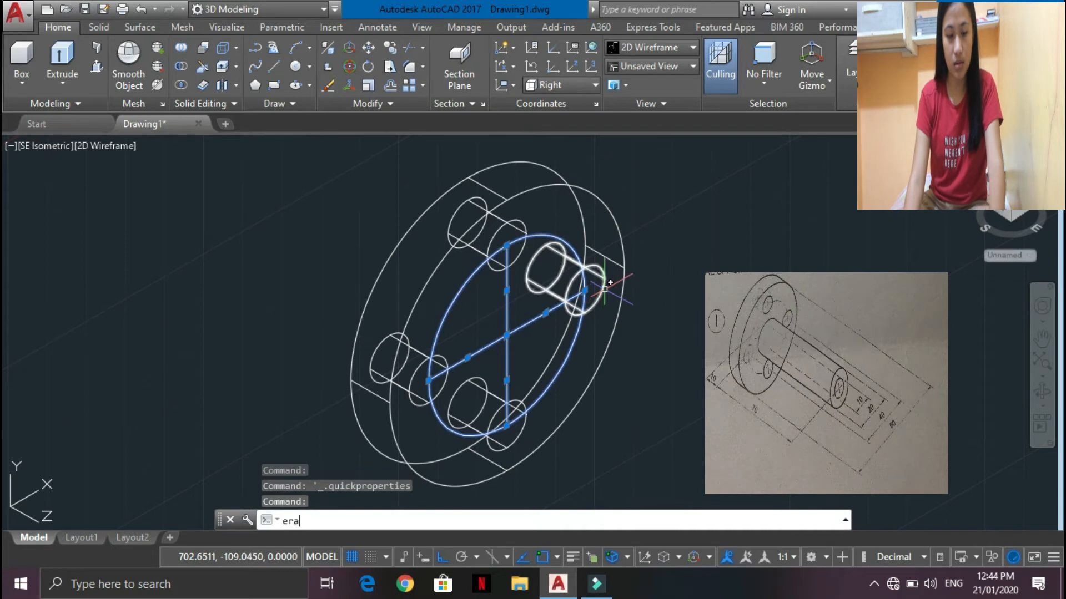
key(Return)
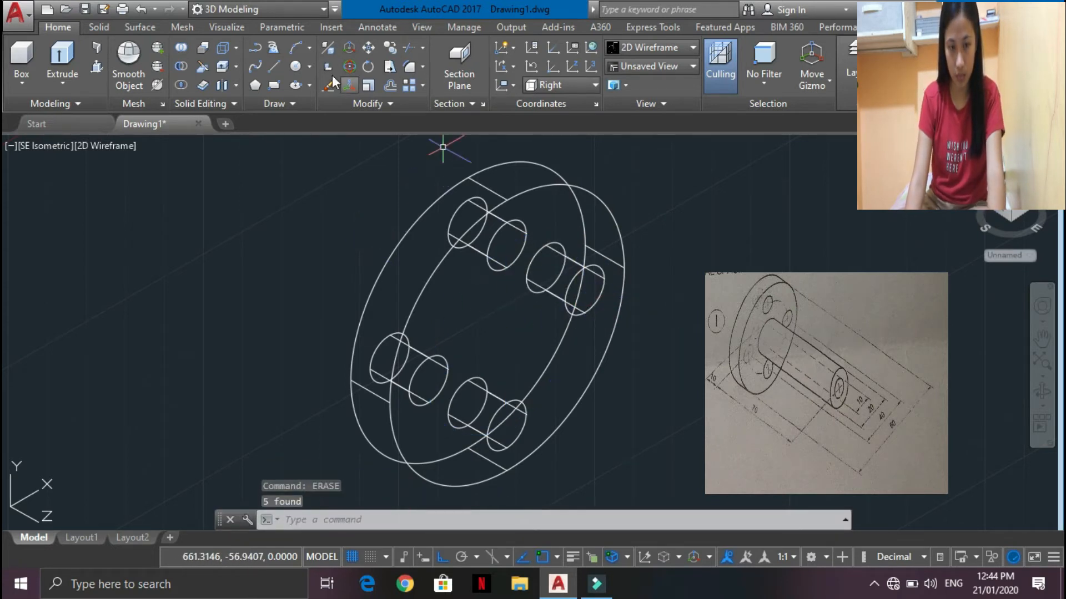
- Draw a guide line 70 long from the centre of the flange's front face outward along the shaft axis
click(278, 69)
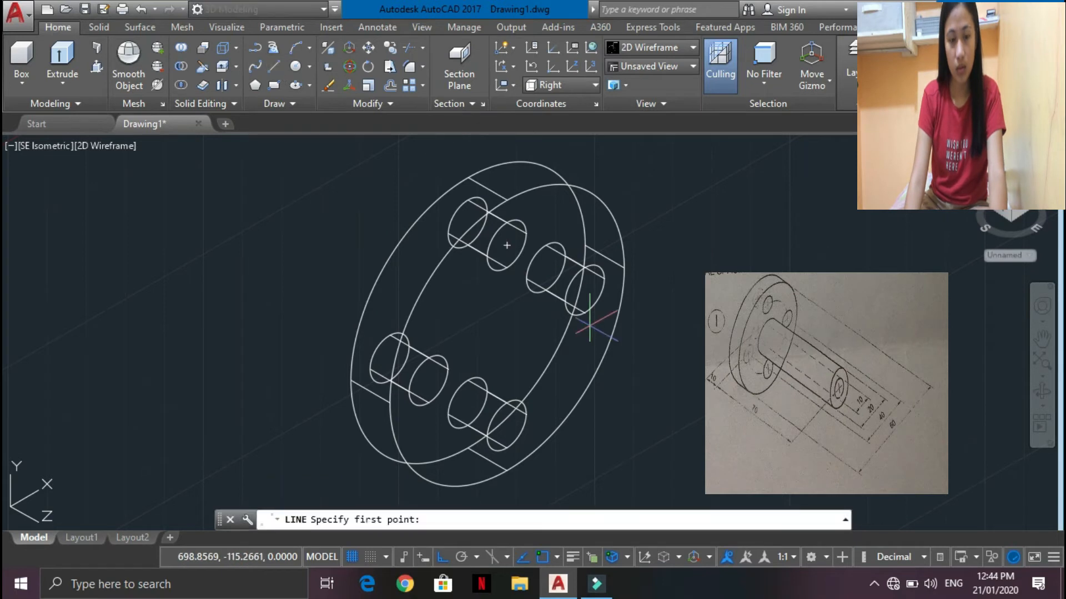
click(506, 335)
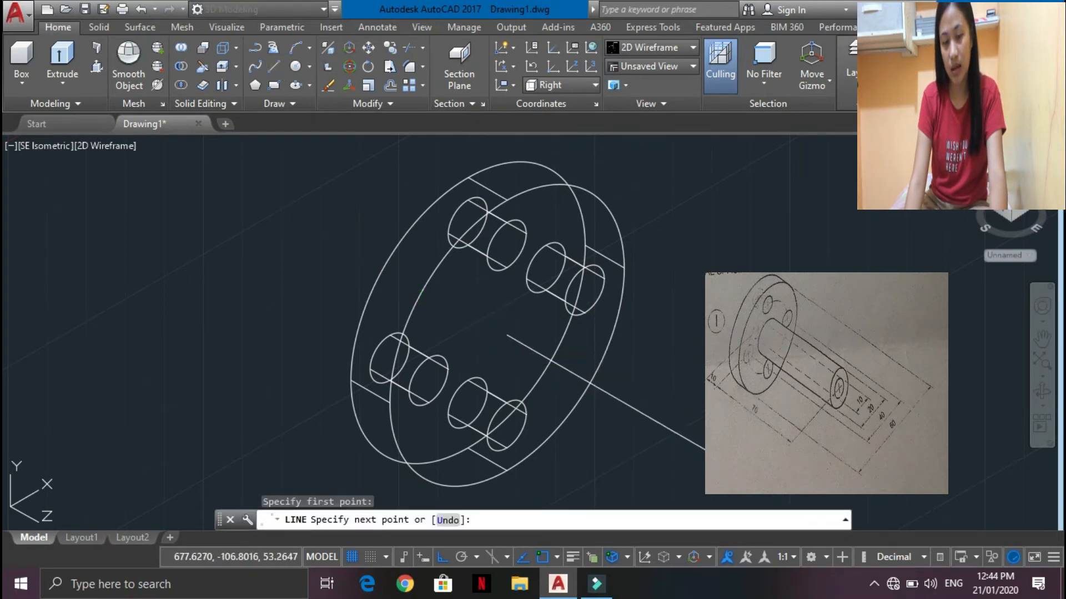
scroll(476, 322, down, 4)
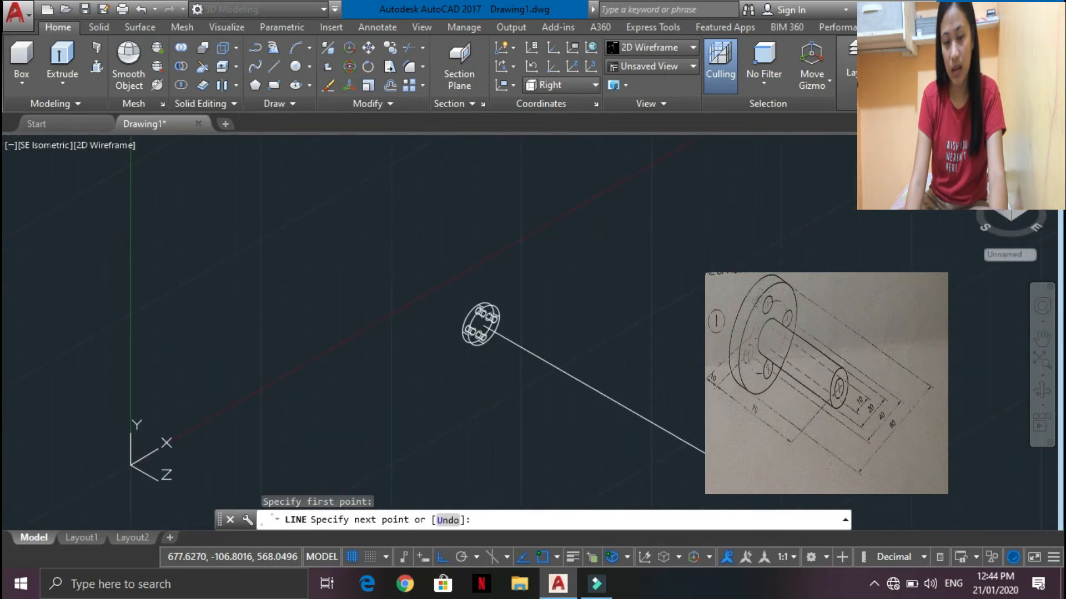
scroll(508, 338, up, 3)
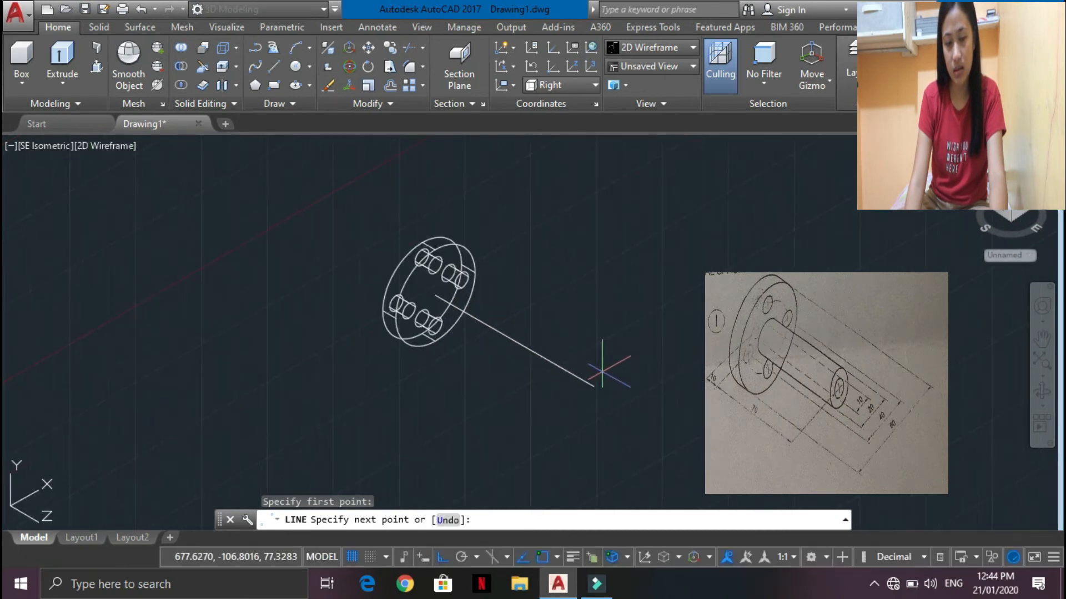
text(70)
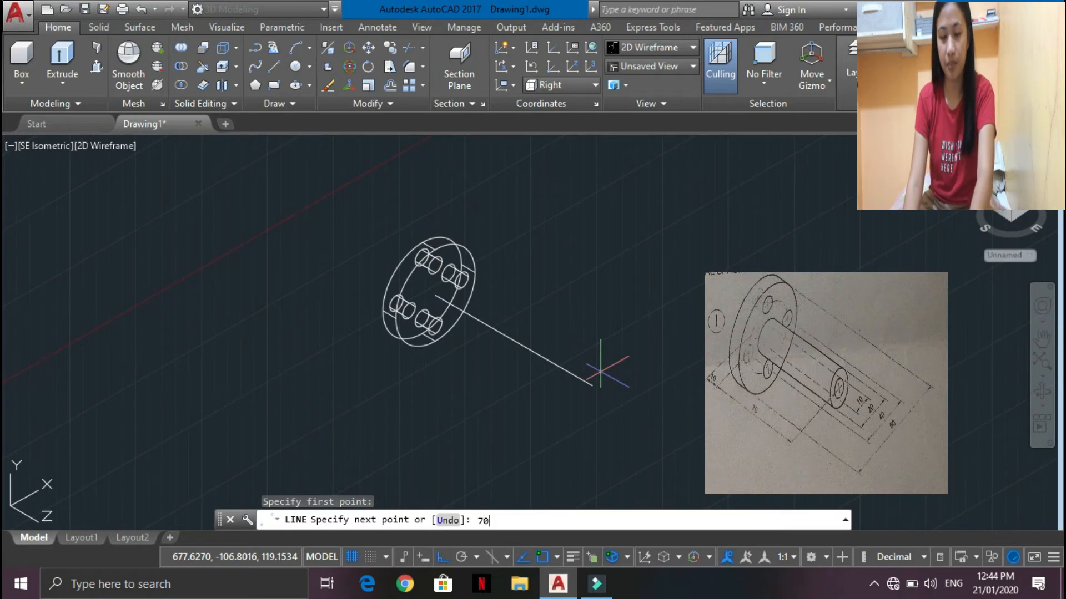
key(Return)
key(Escape)
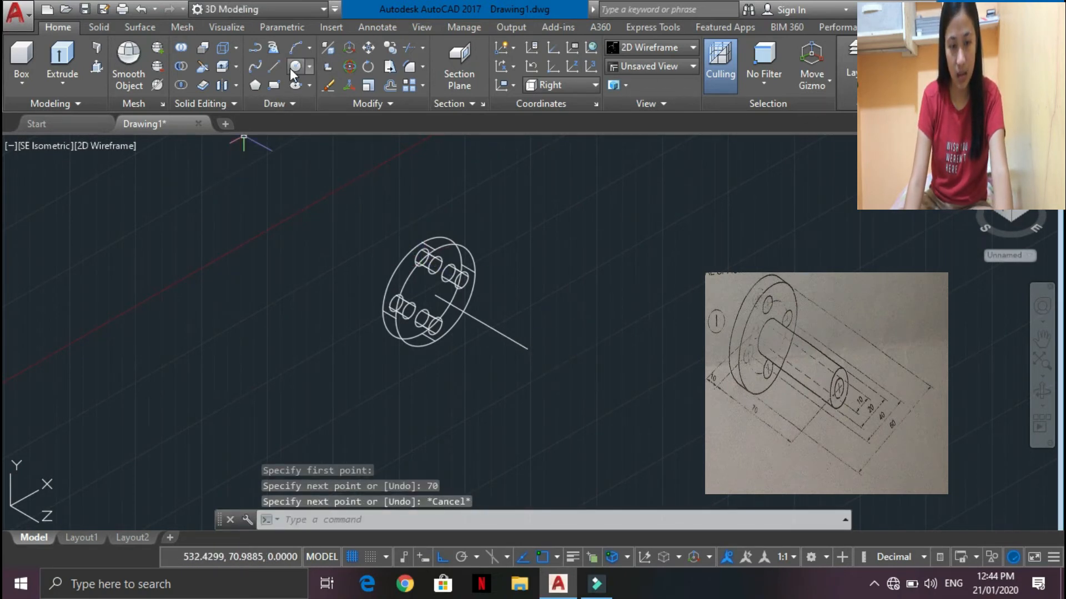
- Draw a circle with a radius of 5 centred on the outer end of the axial guide line
click(293, 68)
click(526, 349)
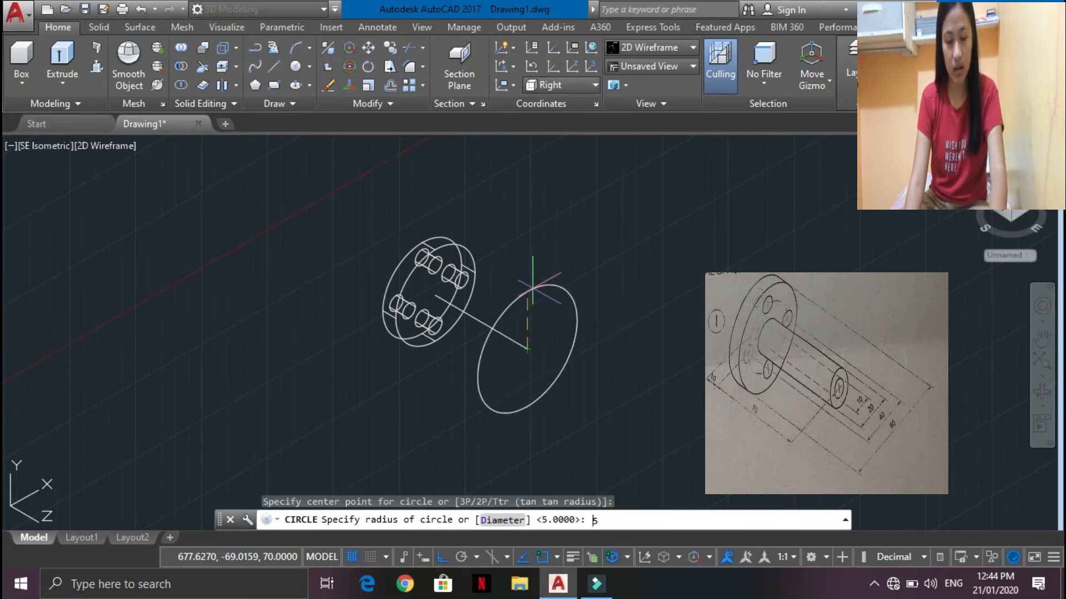
text(5)
key(Return)
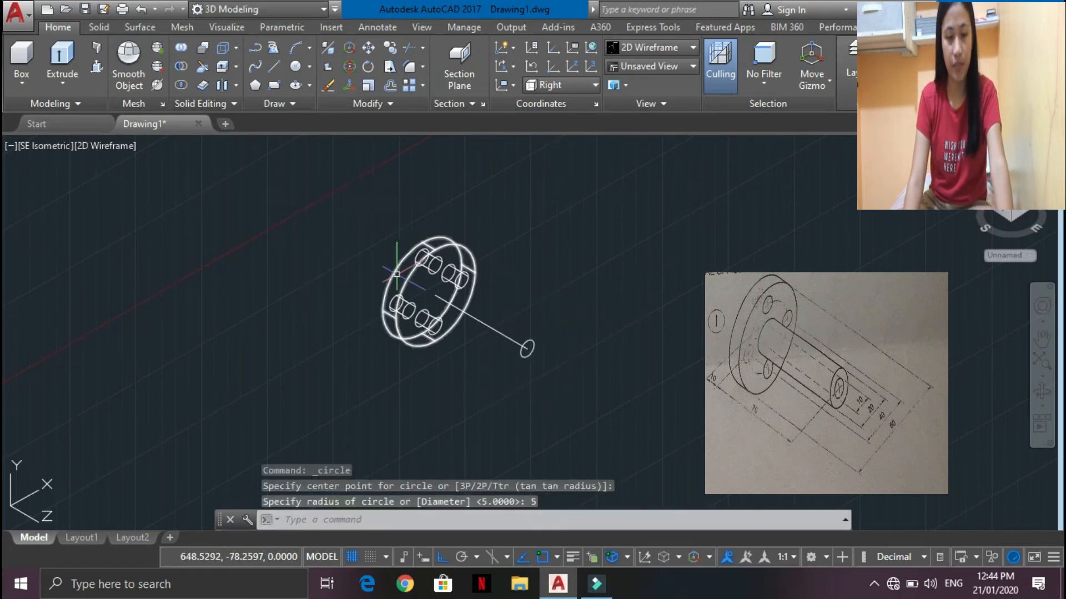
- Extrude the radius-5 circle at the guide line's outer end by -80, back through the flange disc
scroll(410, 273, up, 2)
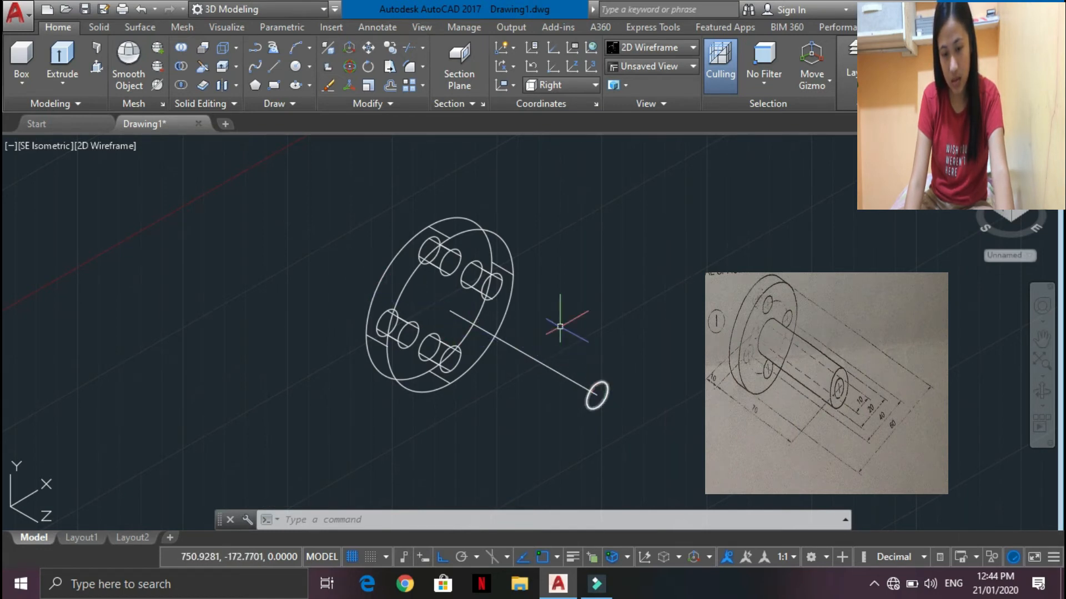
click(63, 58)
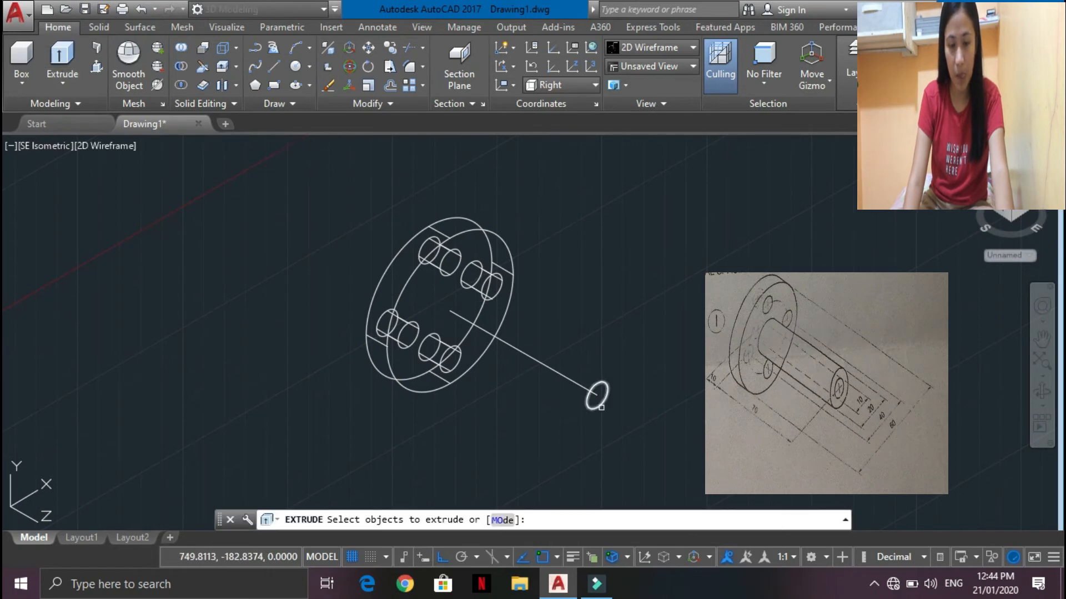
click(605, 383)
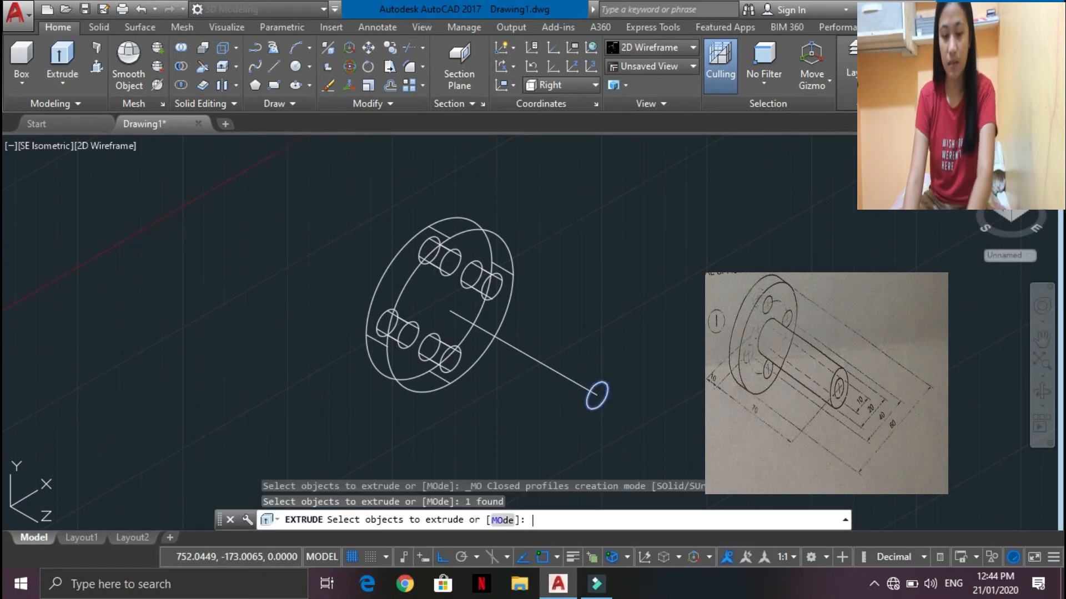
key(Return)
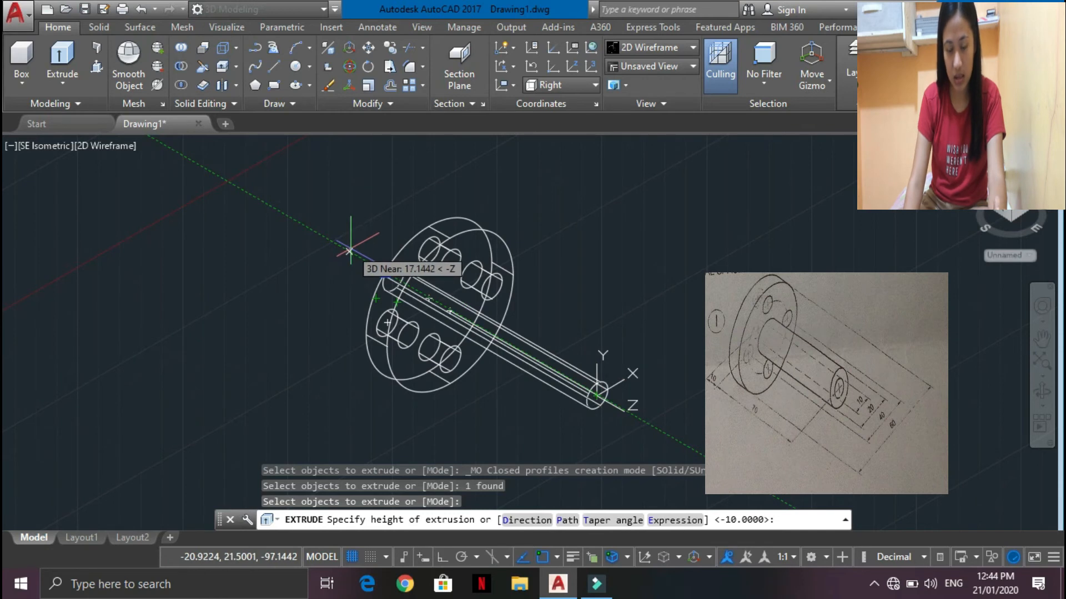
text(-8)
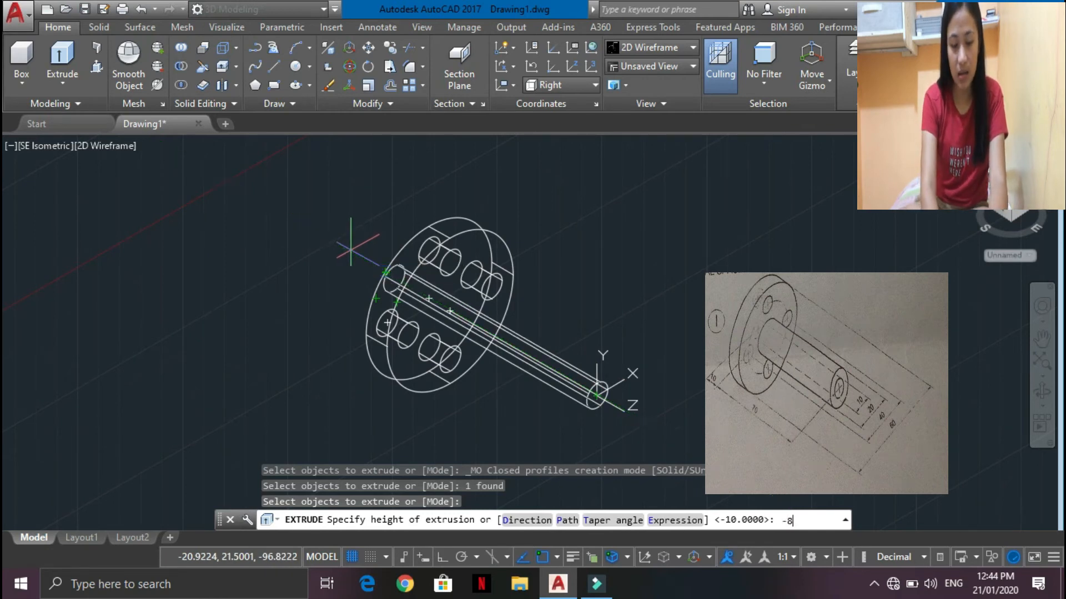
text(0)
key(Return)
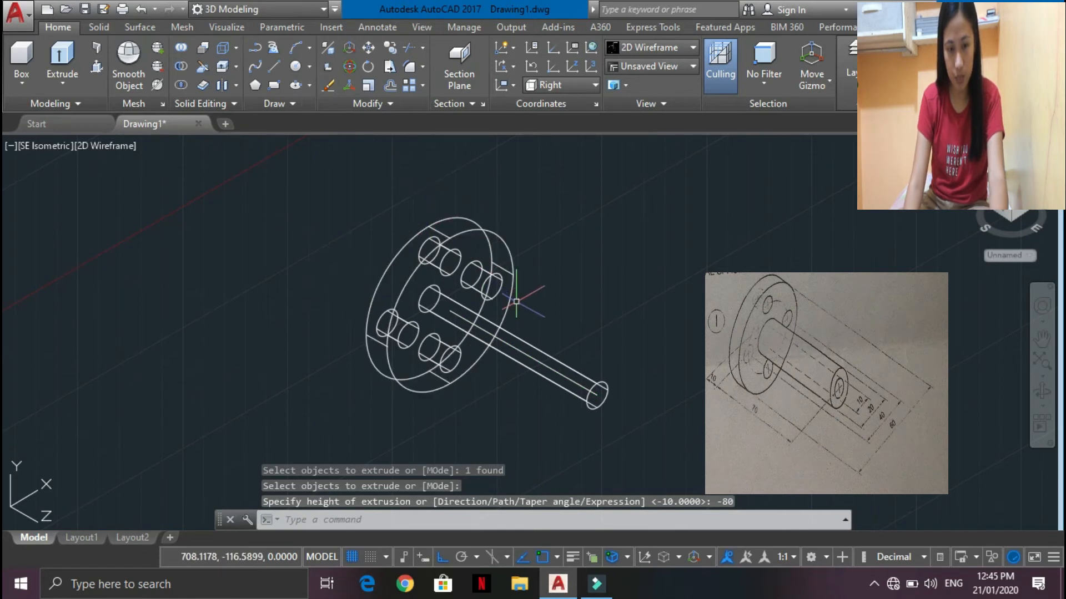
- Erase the axial guide line inside the radius-5 bore cylinder
click(523, 346)
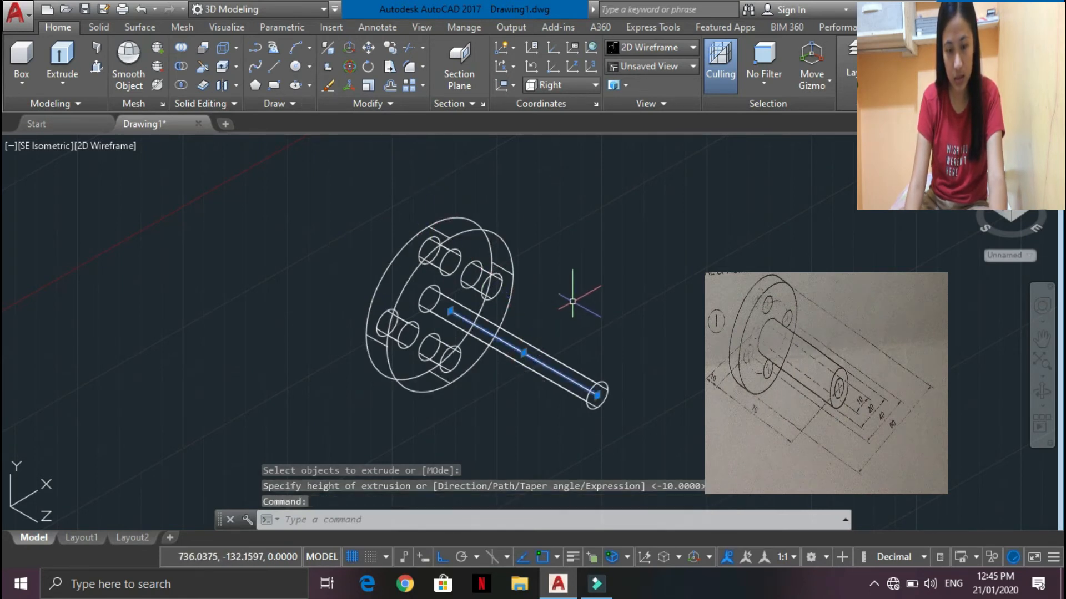
text(erase)
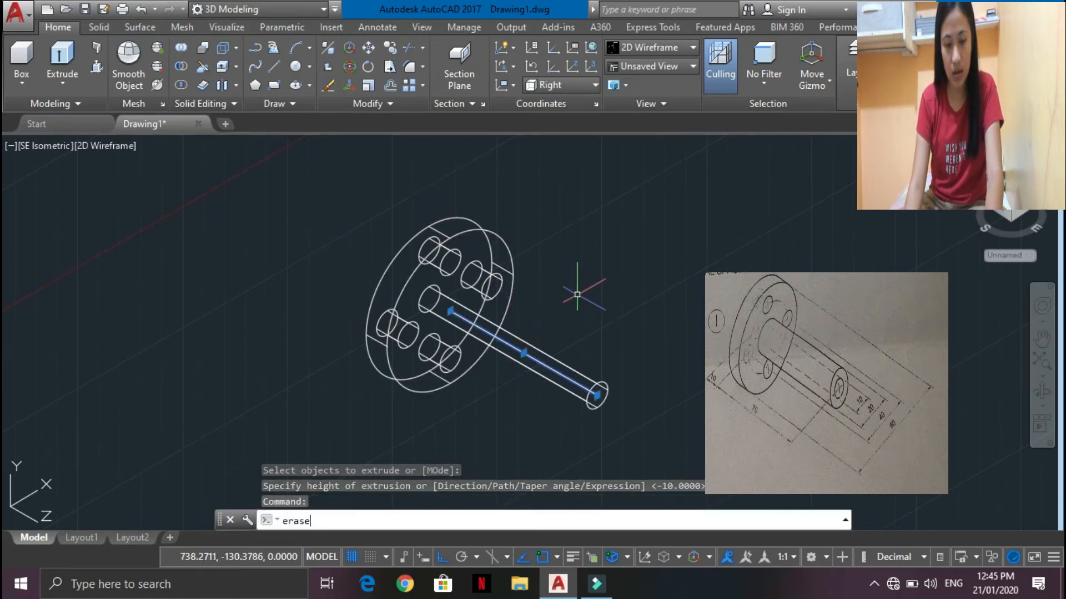
key(Return)
key(Escape)
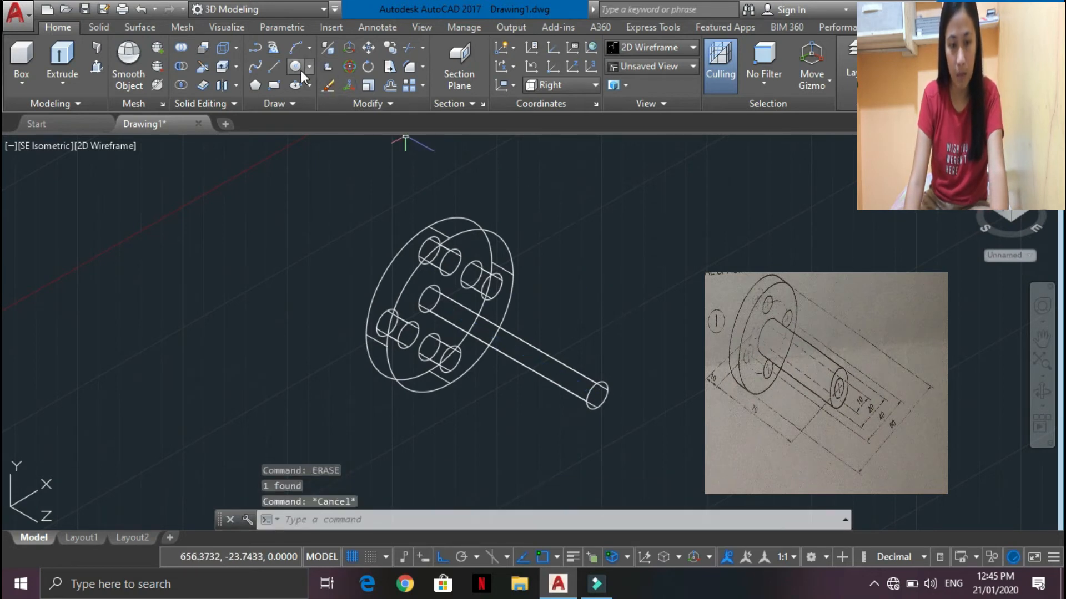
- Draw a circle with a radius of 10 concentric with the bore cylinder's outer end
click(298, 67)
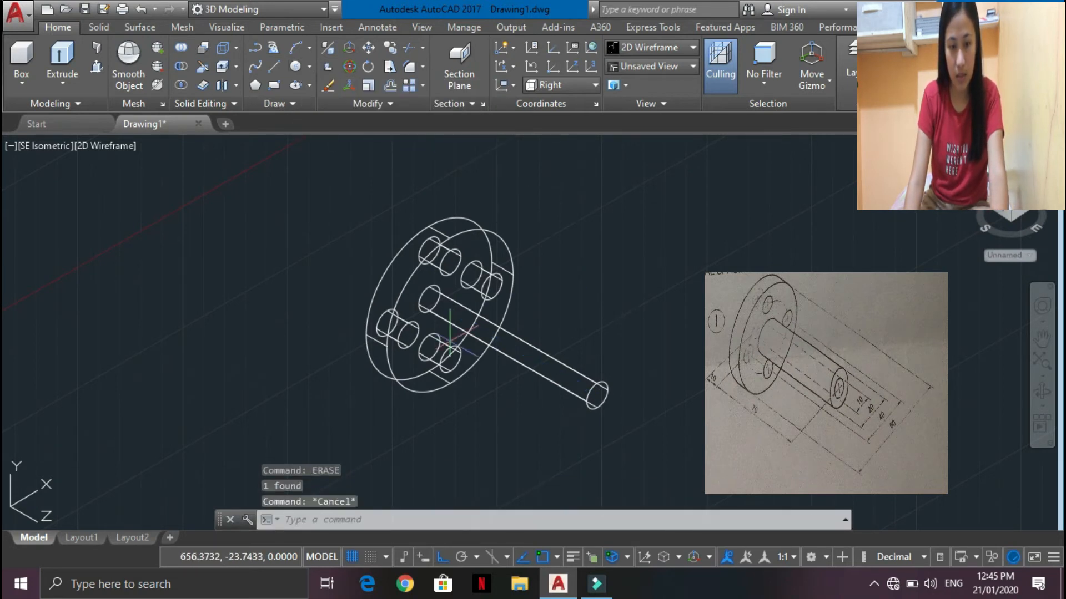
scroll(600, 394, up, 4)
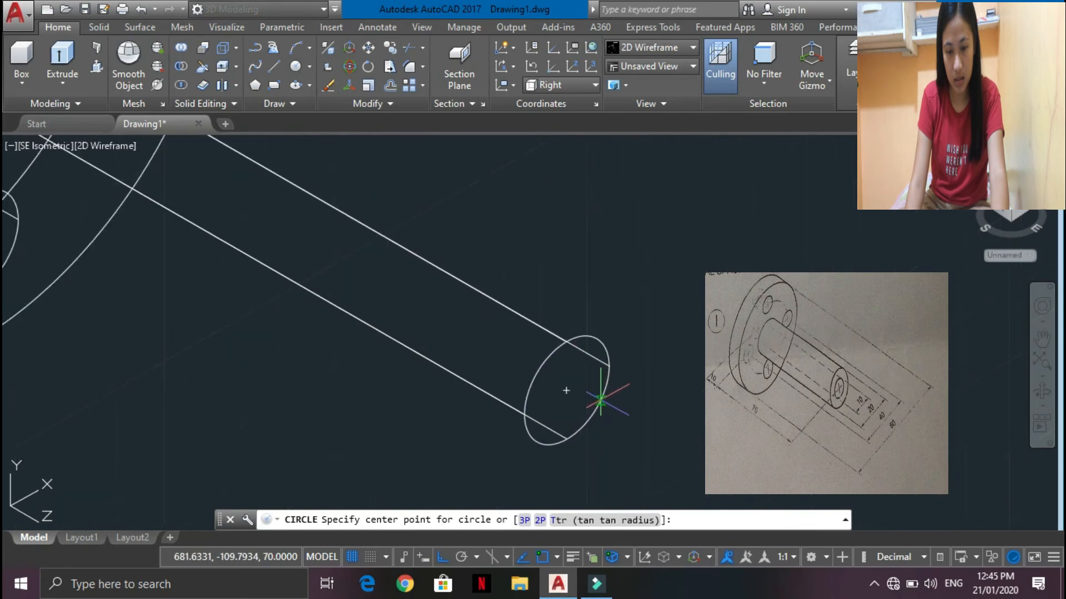
click(566, 390)
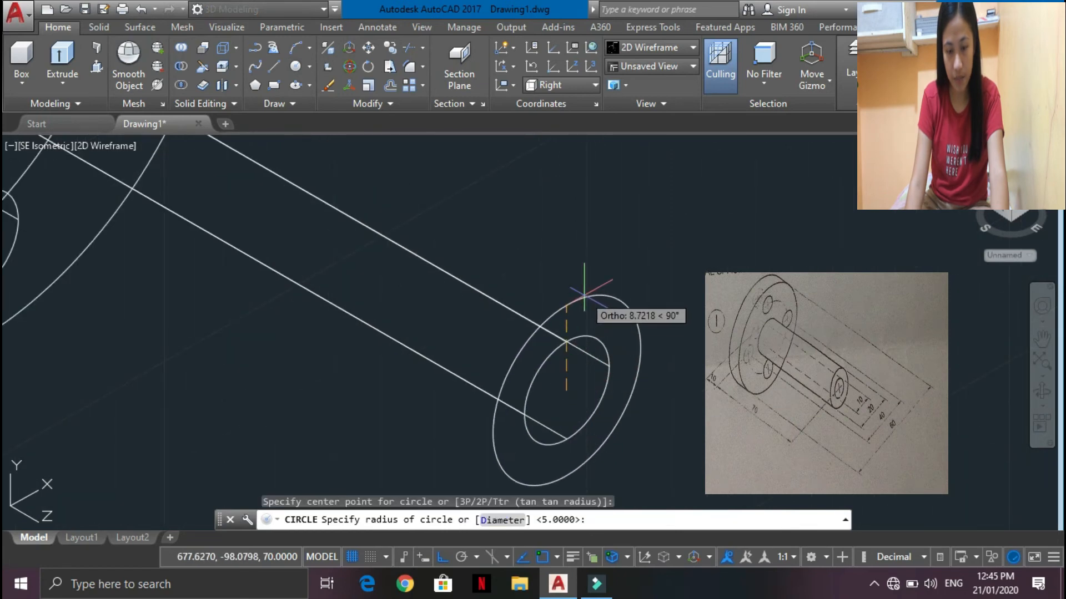
text(10)
key(Return)
- Extrude the radius-10 circle by -70, back to the flange's front face
scroll(583, 294, down, 5)
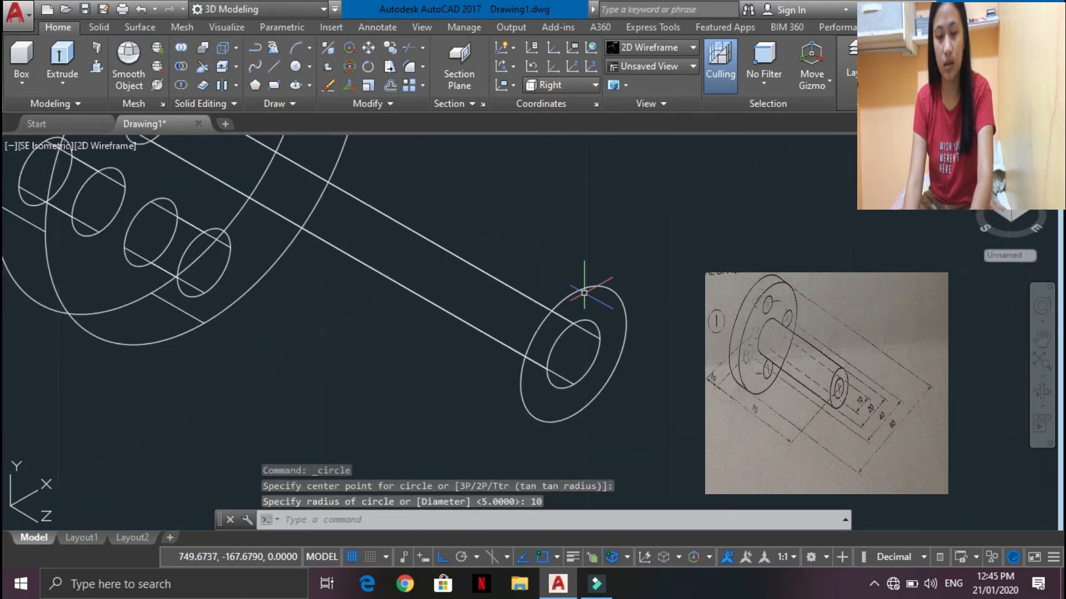
scroll(544, 221, up, 2)
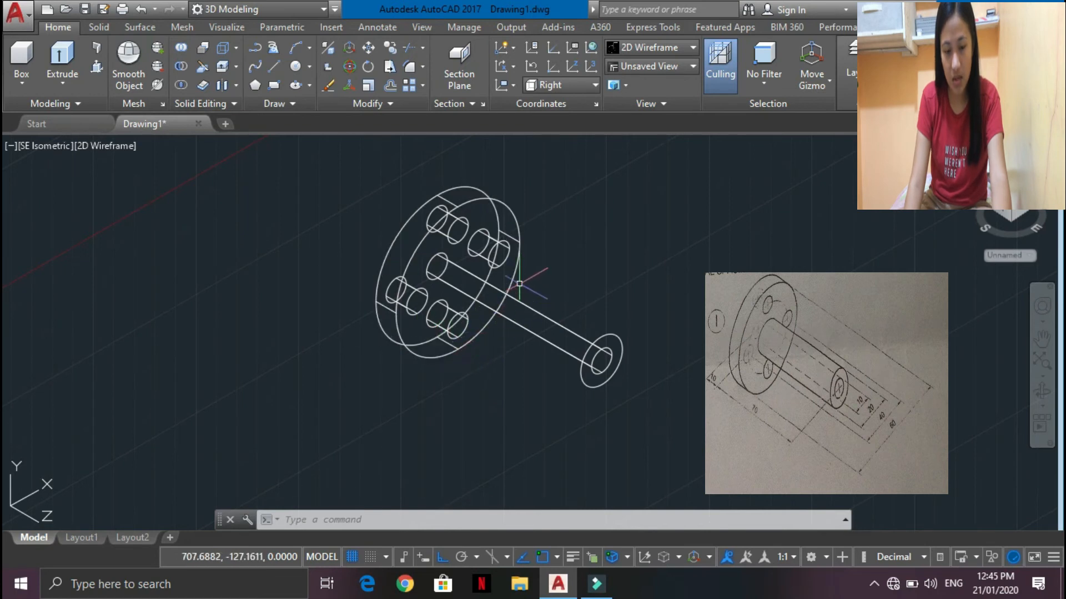
click(62, 58)
click(619, 338)
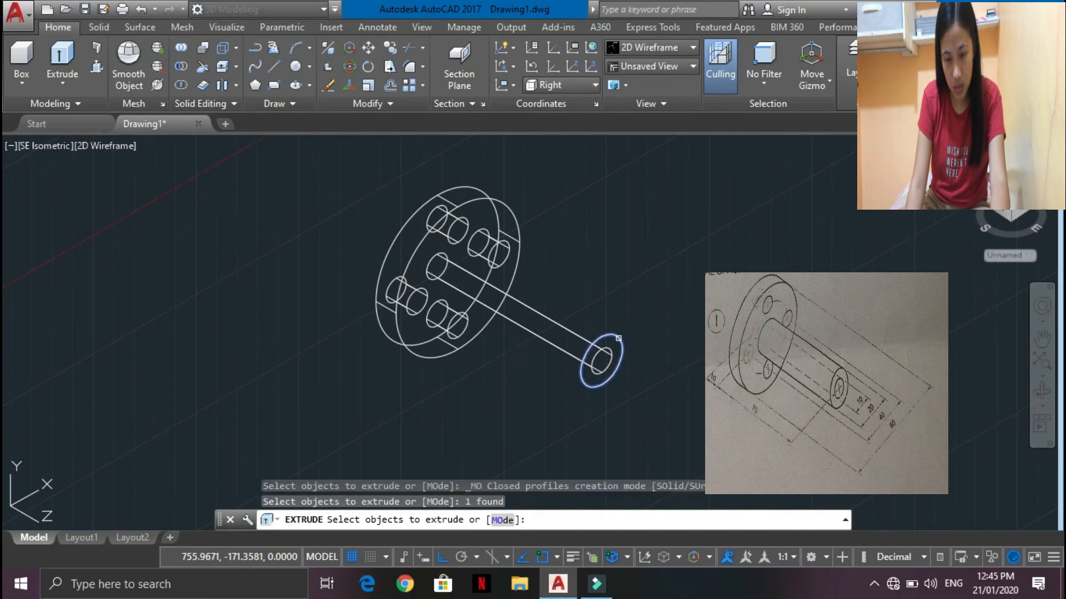
key(Return)
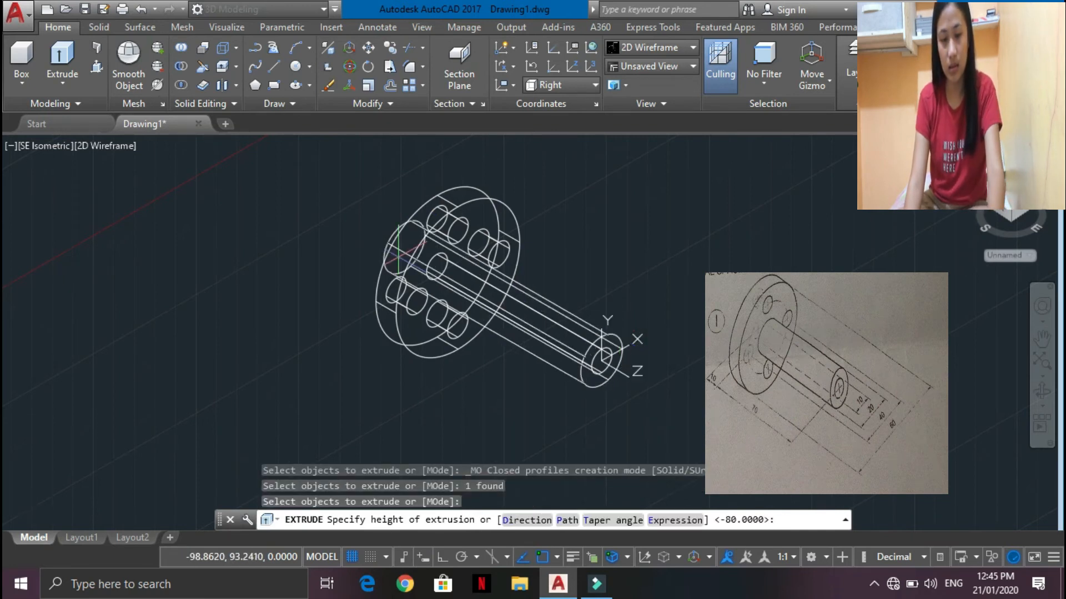
text(-7)
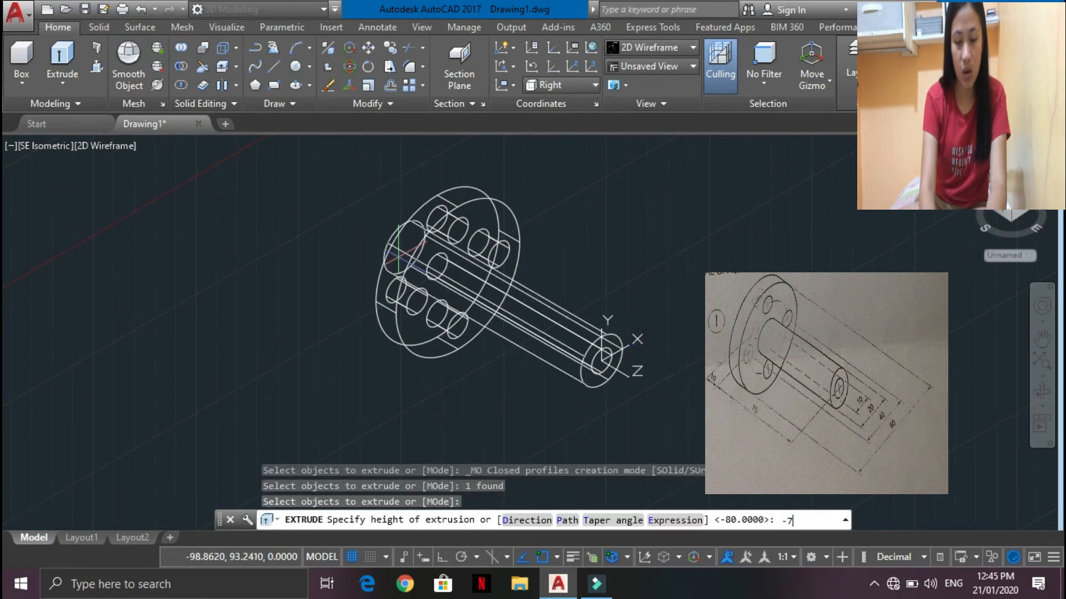
text(0)
key(Return)
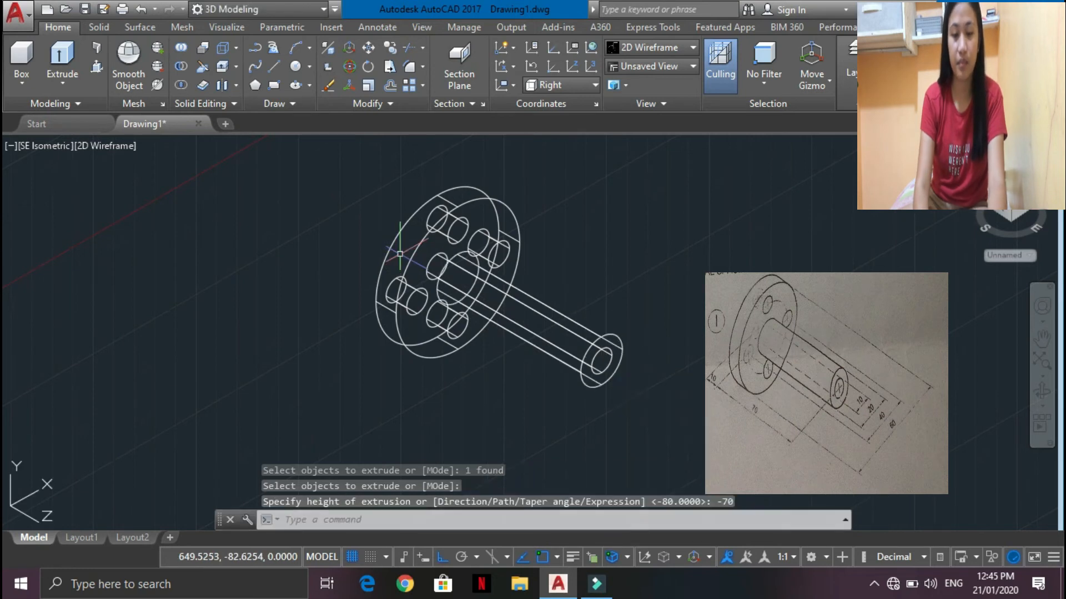
- Subtract the long radius-5 bore cylinder from the flange disc and the radius-10 shaft
scroll(557, 220, up, 2)
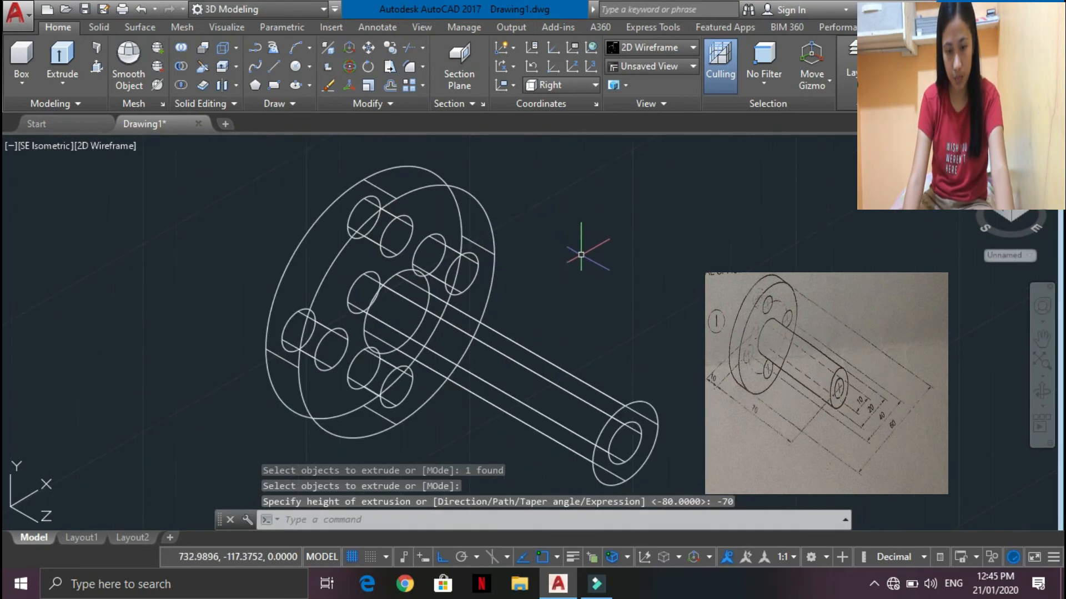
scroll(728, 271, down, 2)
scroll(715, 333, up, 2)
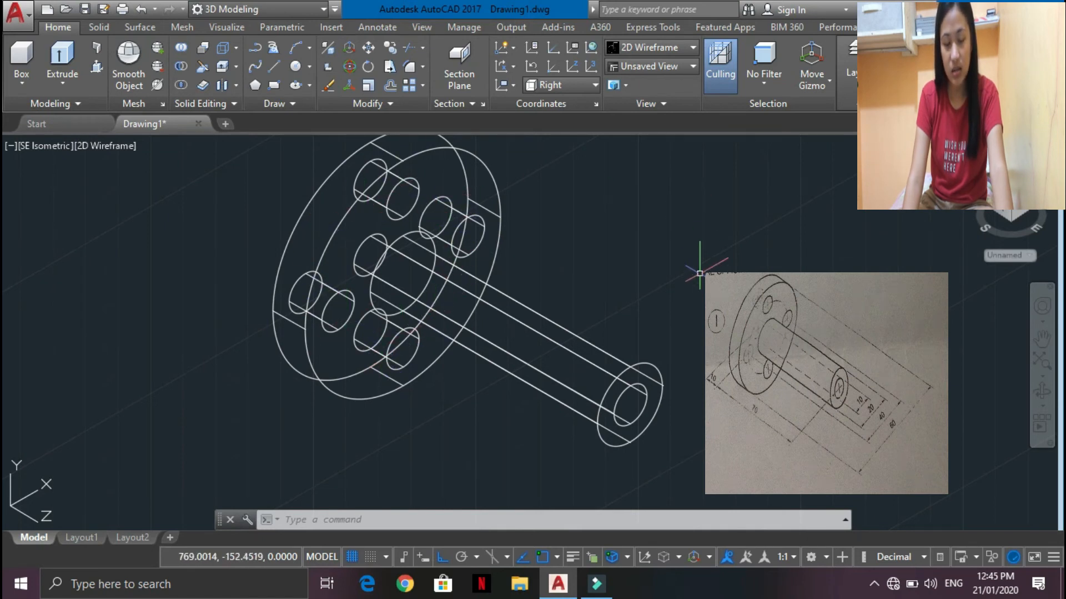
text(subtra)
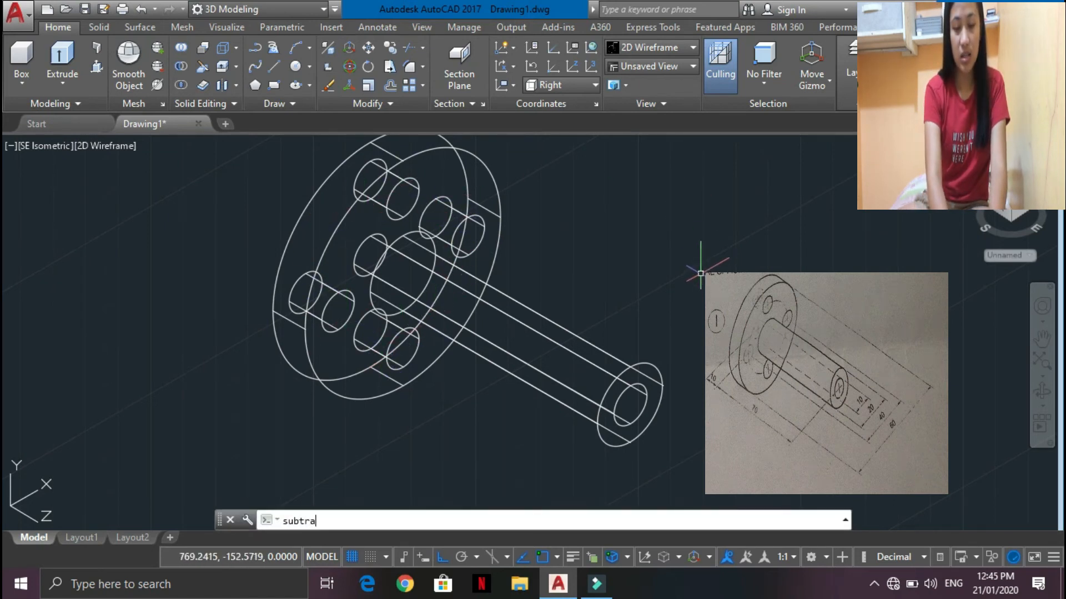
text(c)
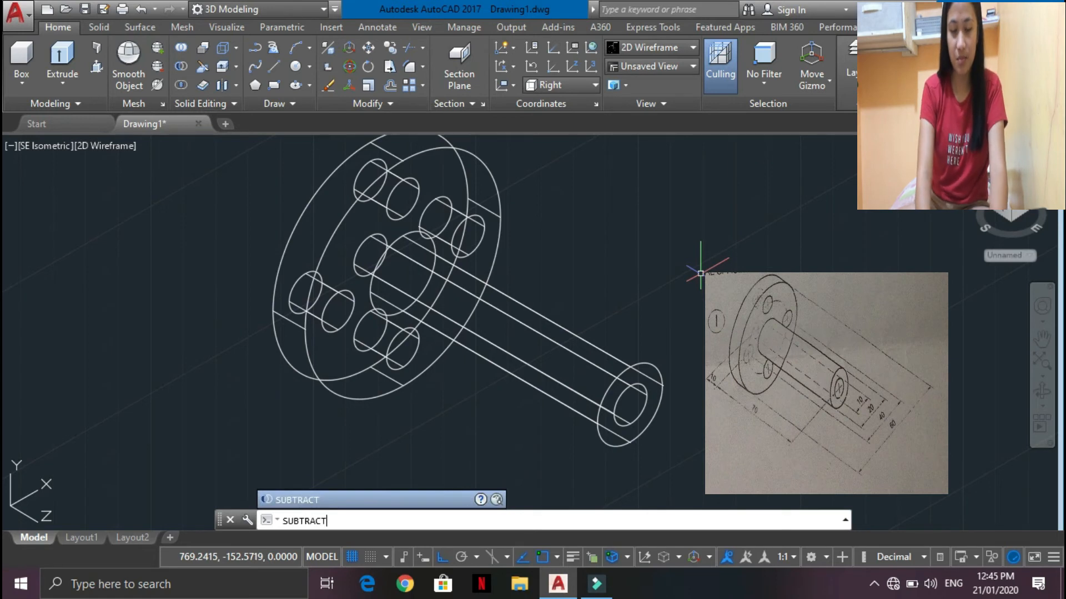
key(Return)
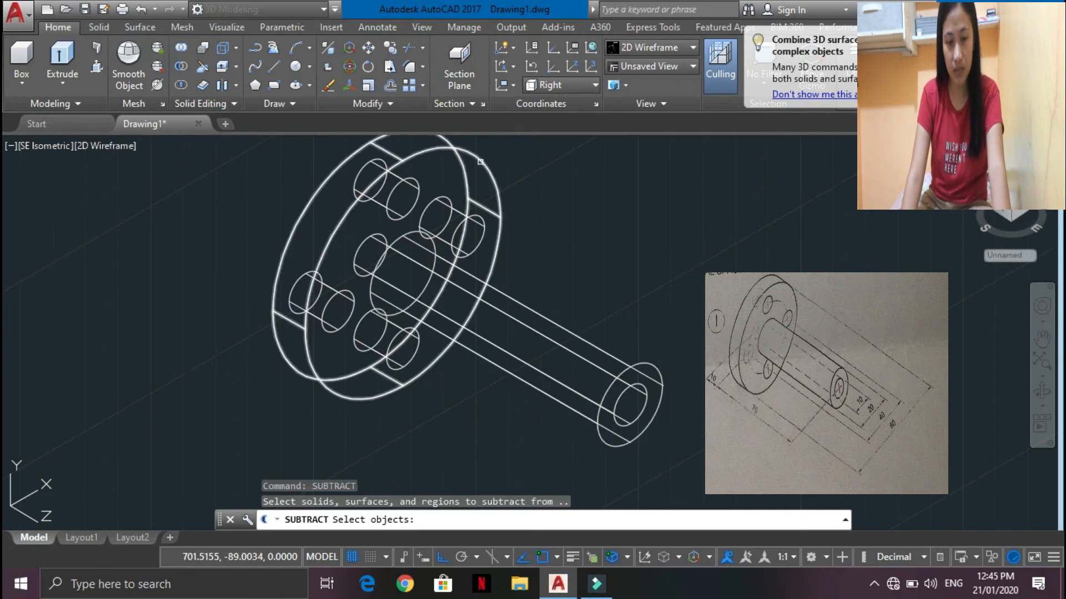
click(483, 159)
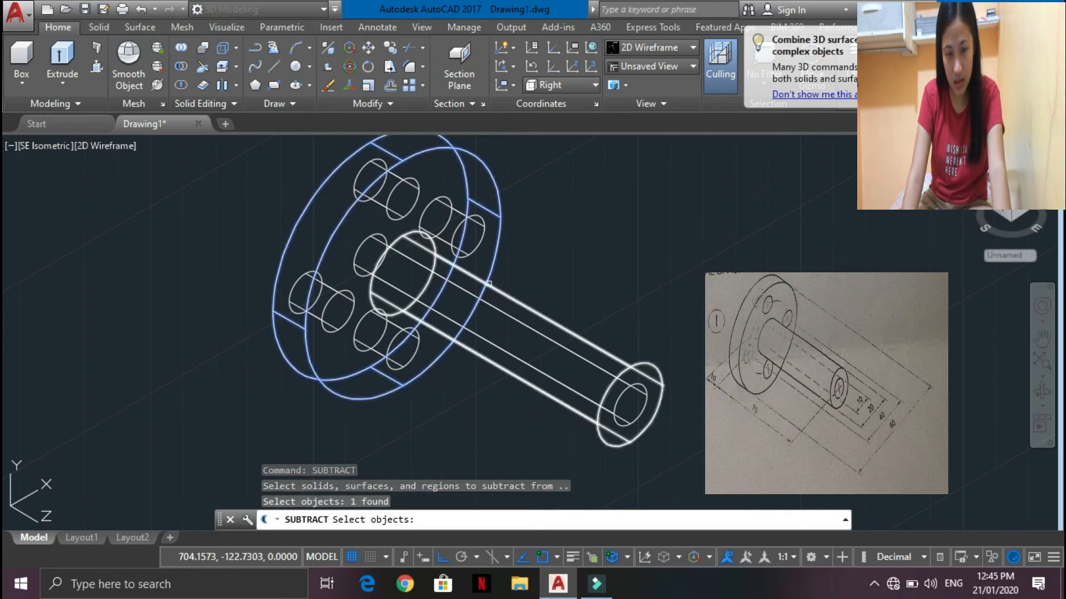
click(487, 284)
key(Return)
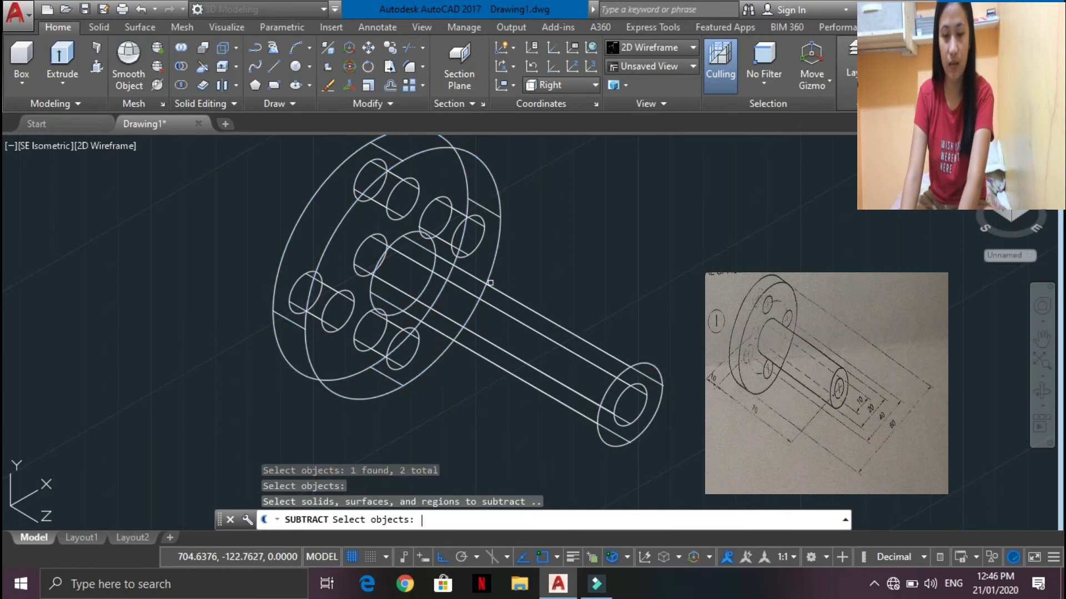
click(634, 387)
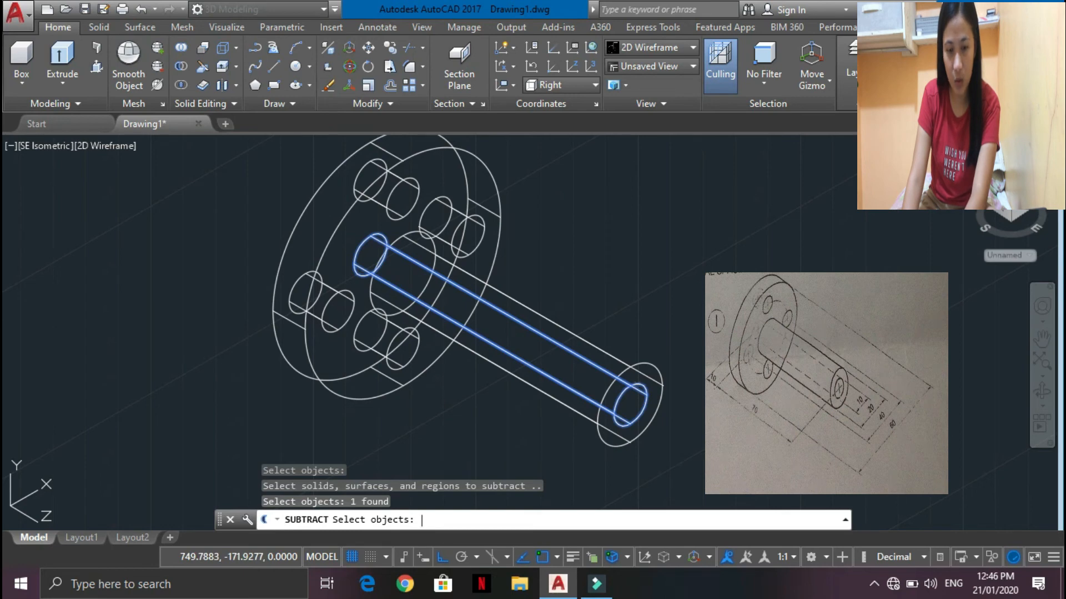
key(Return)
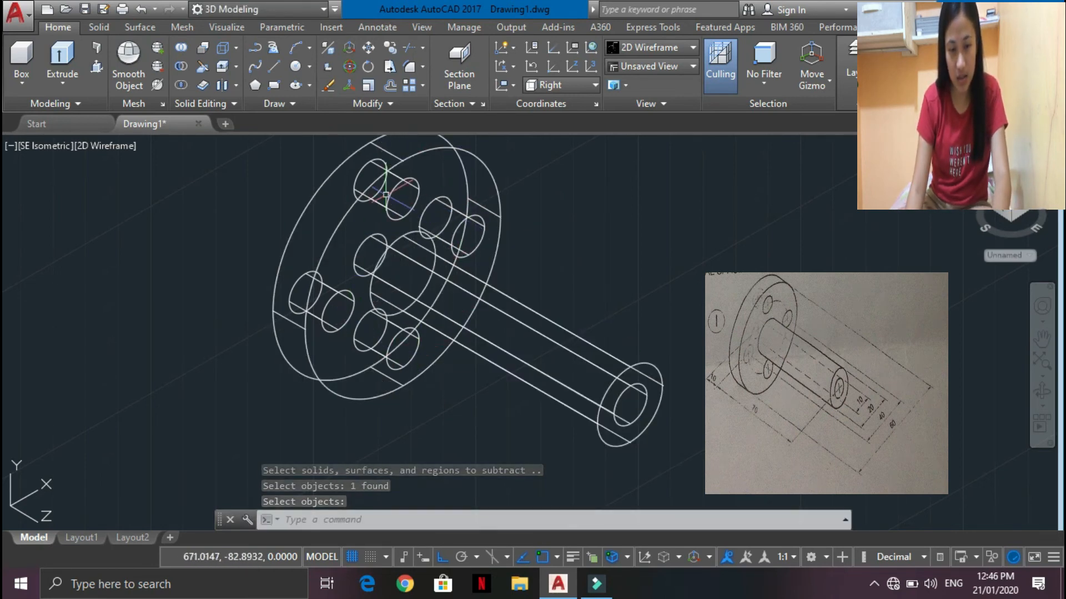
- Subtract the four small hole cylinders around the shaft from the flanged shaft solid
text(subtra)
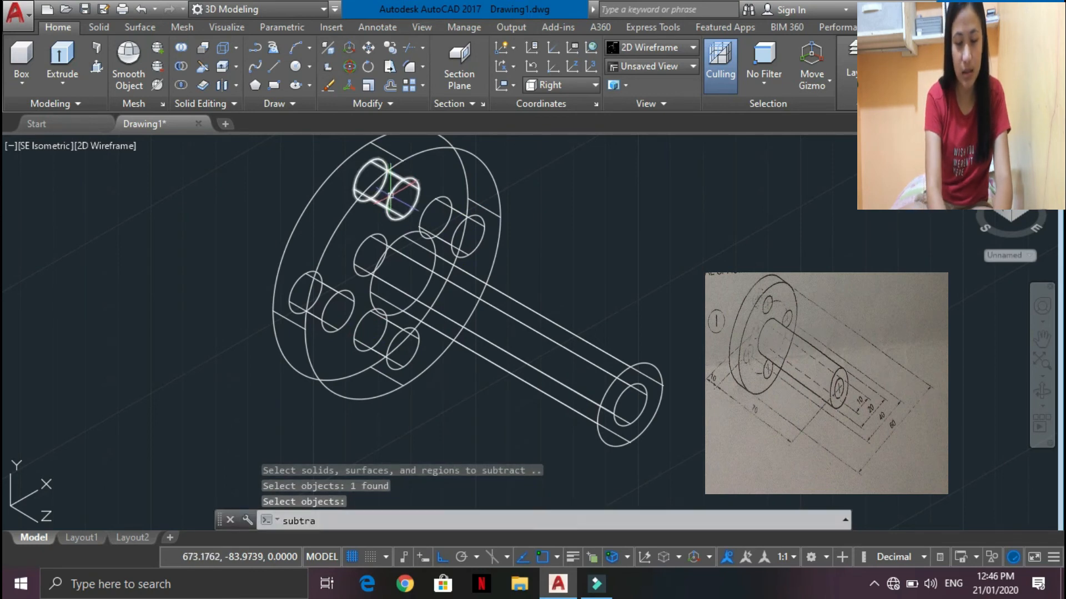
key(Return)
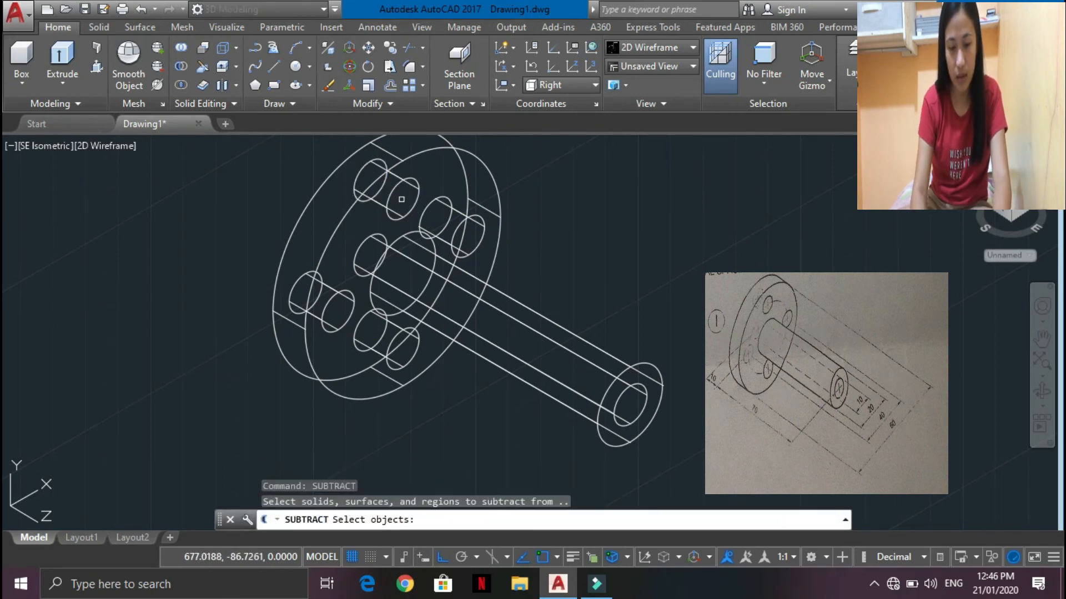
click(428, 150)
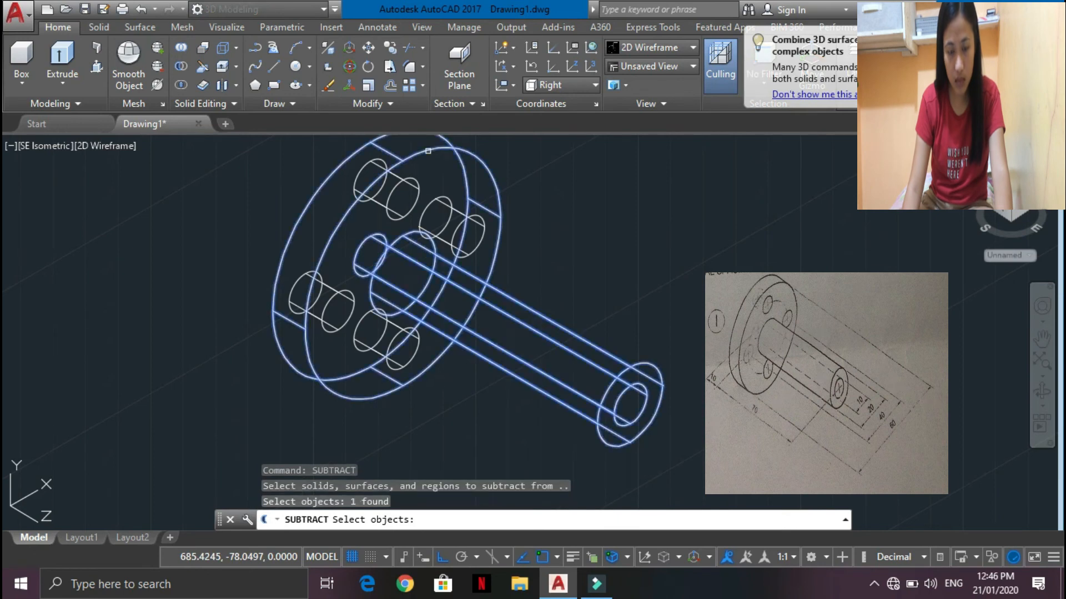
key(Return)
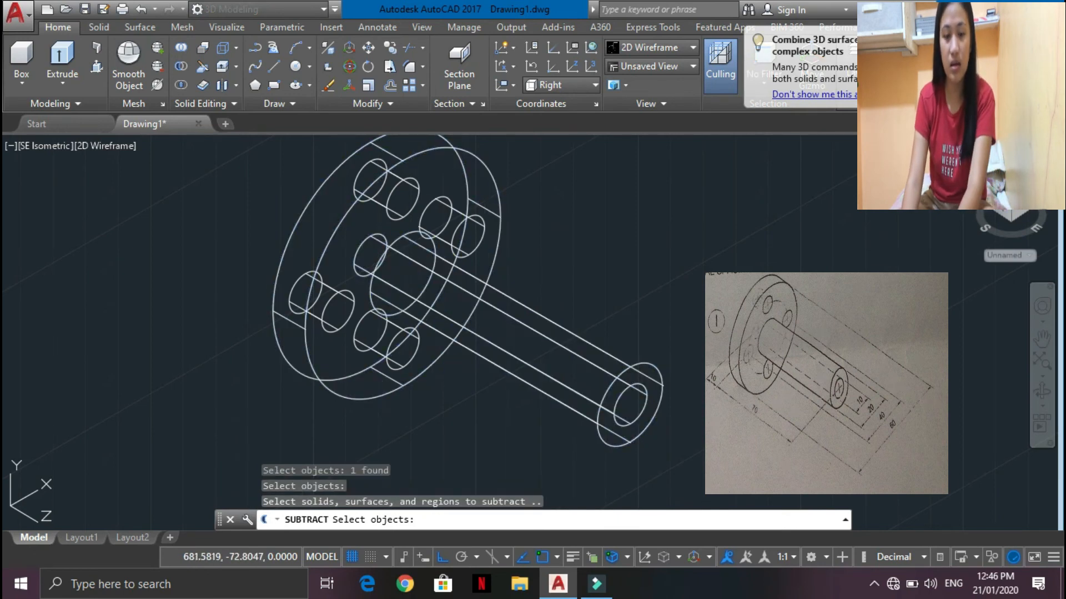
click(414, 189)
click(438, 207)
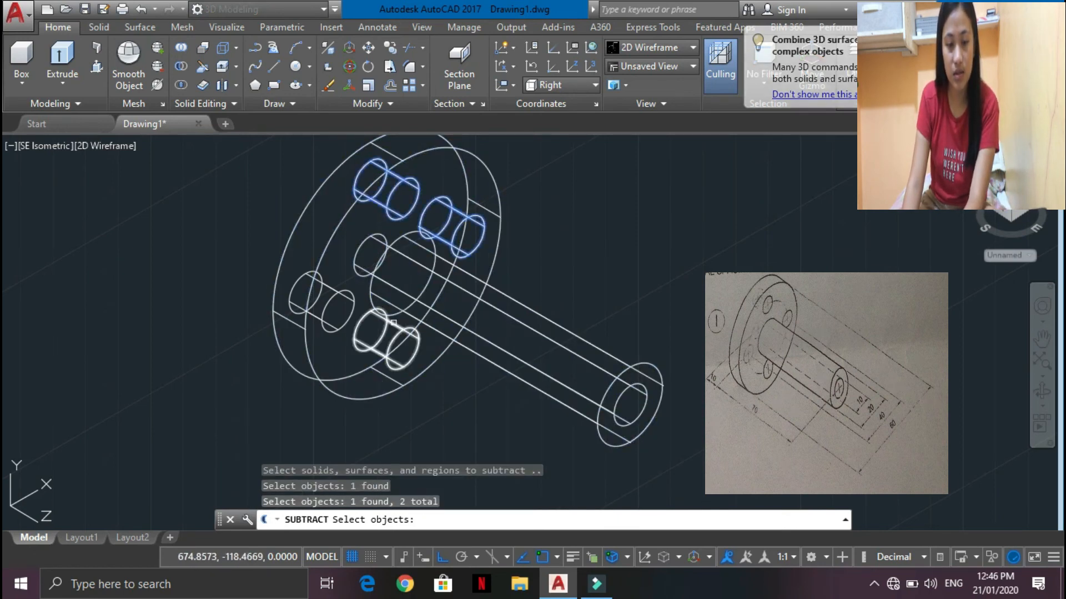
click(393, 323)
click(344, 298)
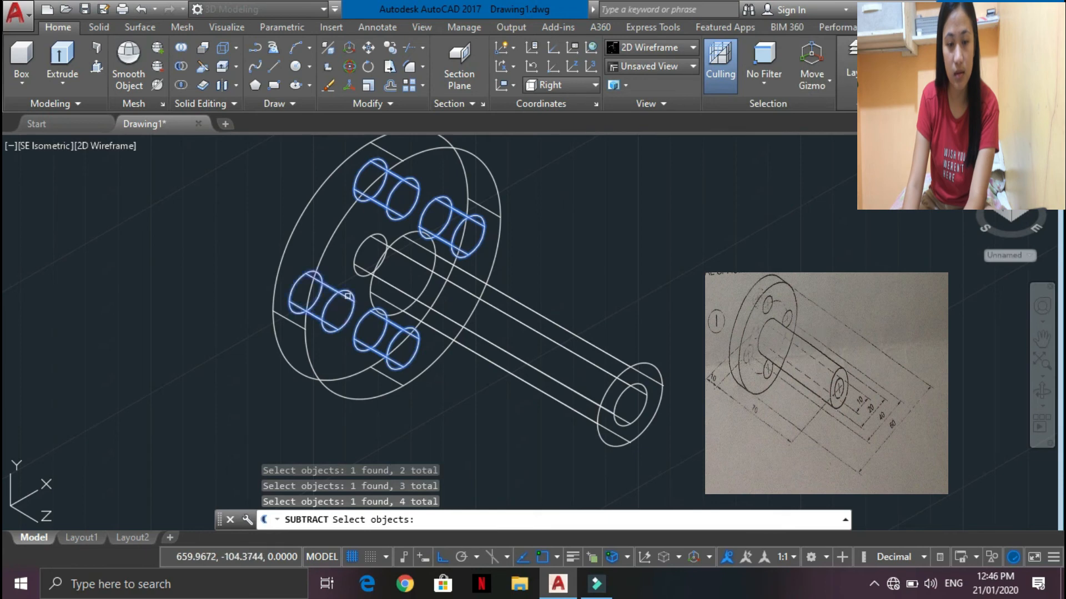
key(Return)
- Apply the Realistic visual style and orbit the model to inspect the flange face, four holes and central bore
scroll(583, 184, down, 3)
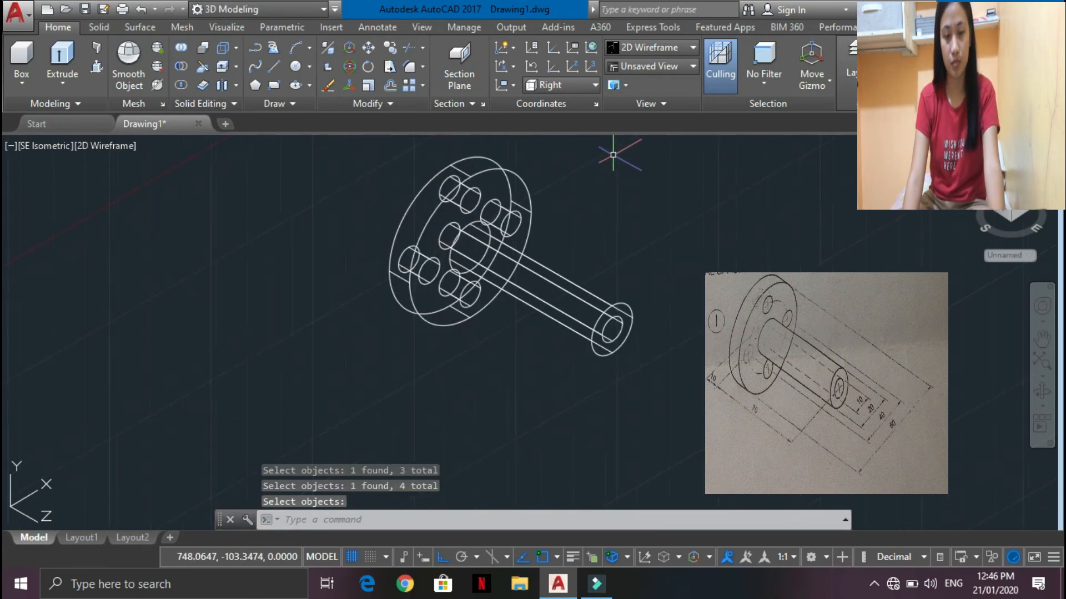
scroll(613, 155, up, 2)
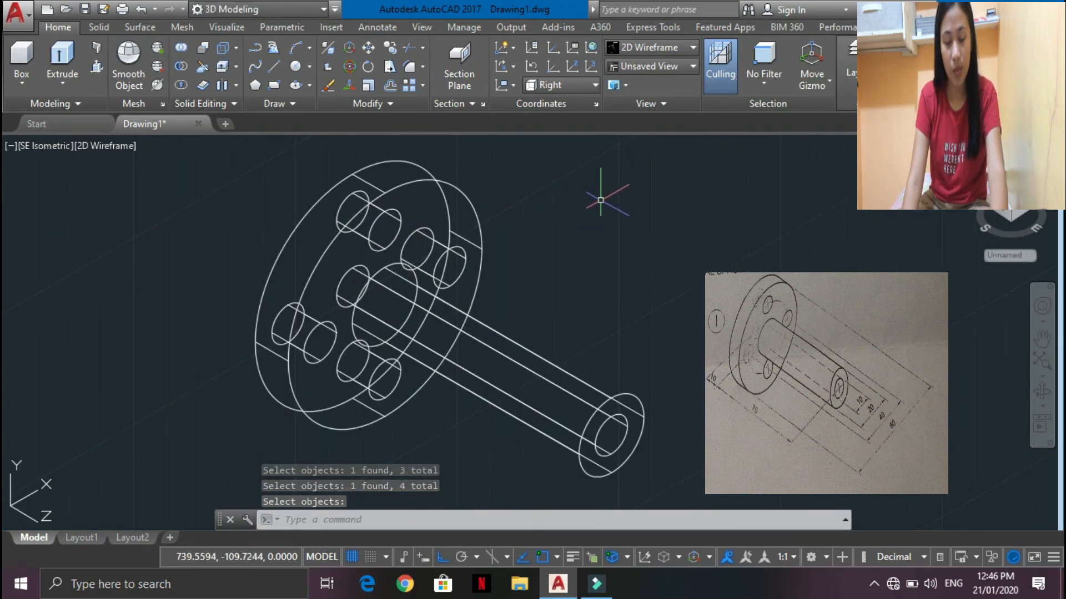
scroll(583, 176, down, 2)
scroll(582, 176, up, 2)
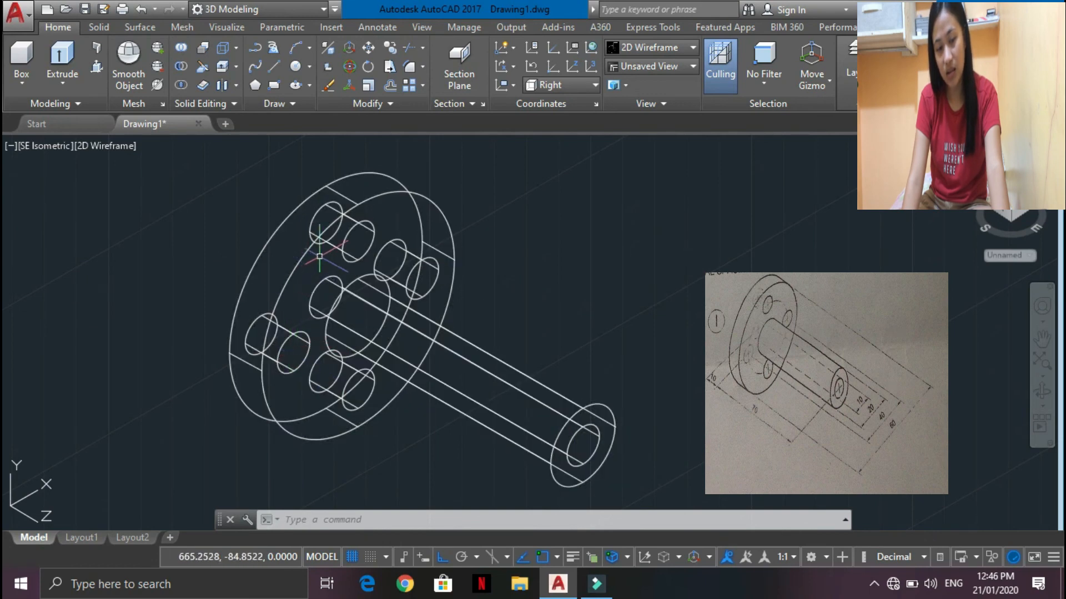
click(101, 145)
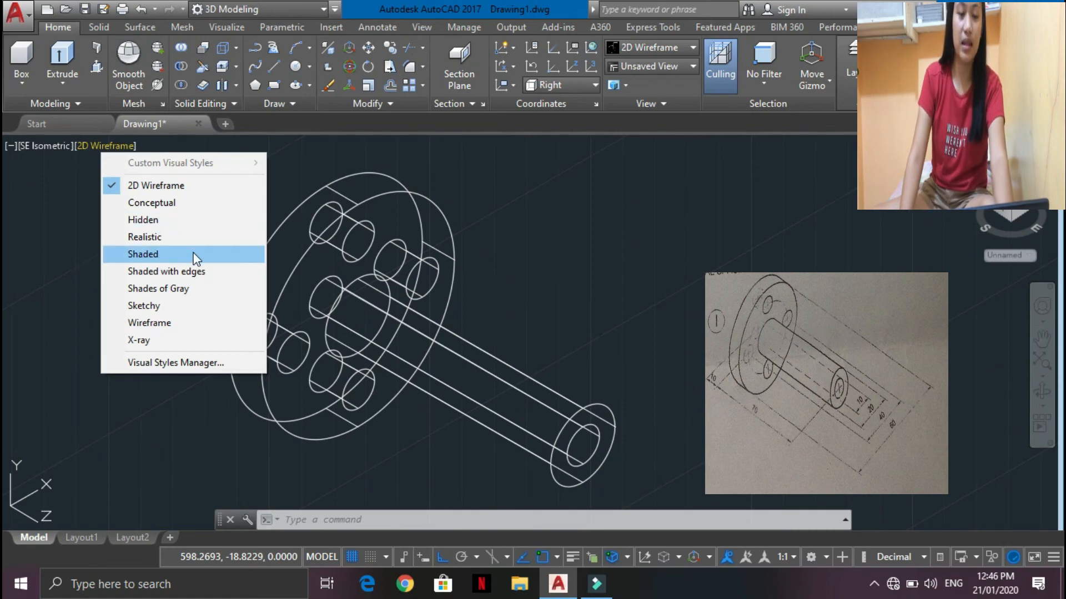
click(182, 240)
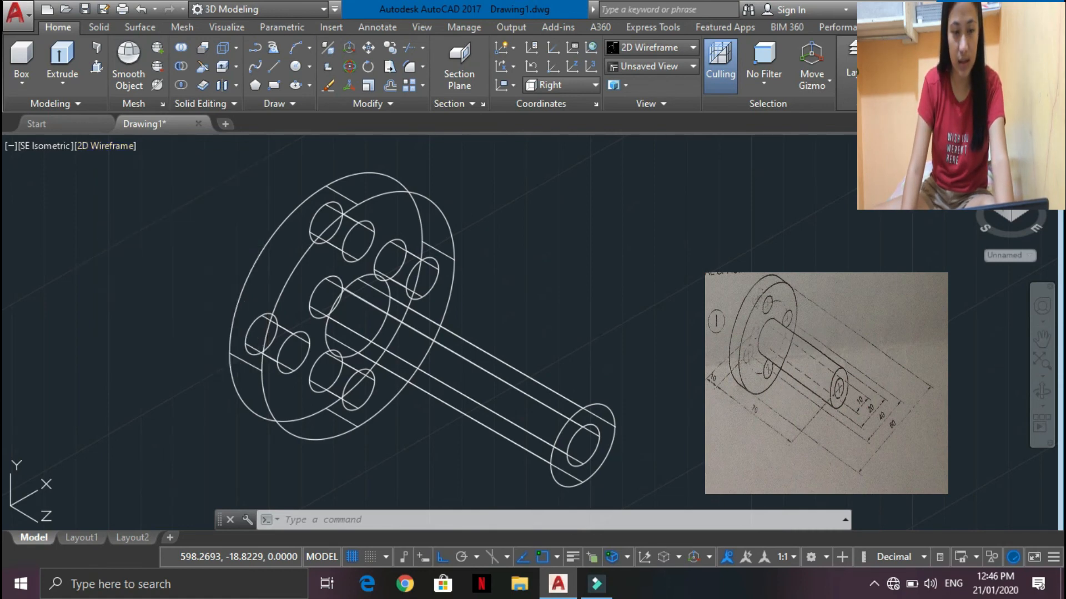
click(1042, 392)
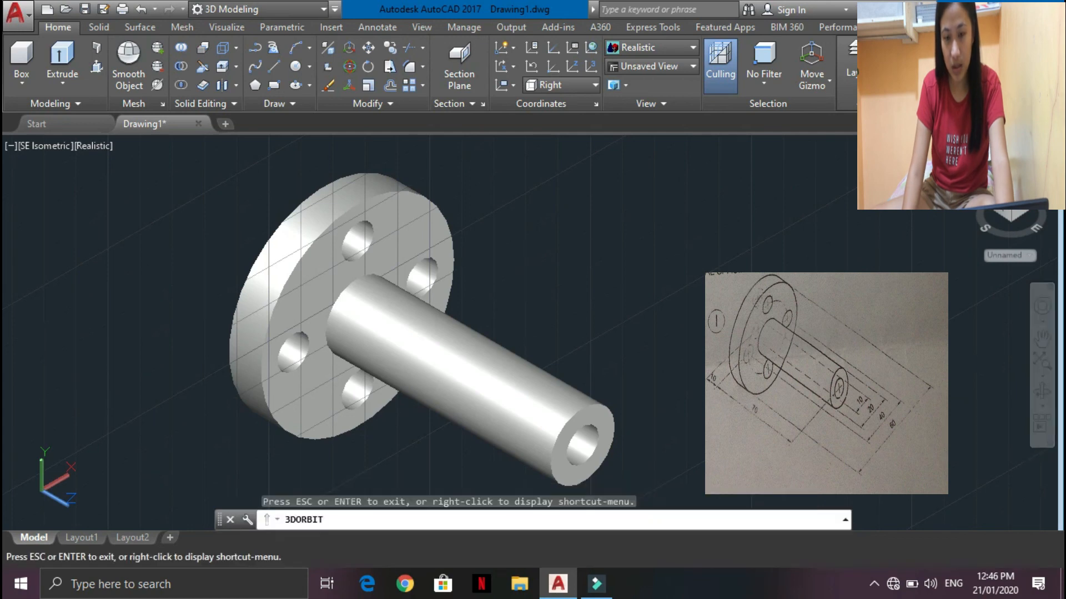
drag(543, 389, 631, 328)
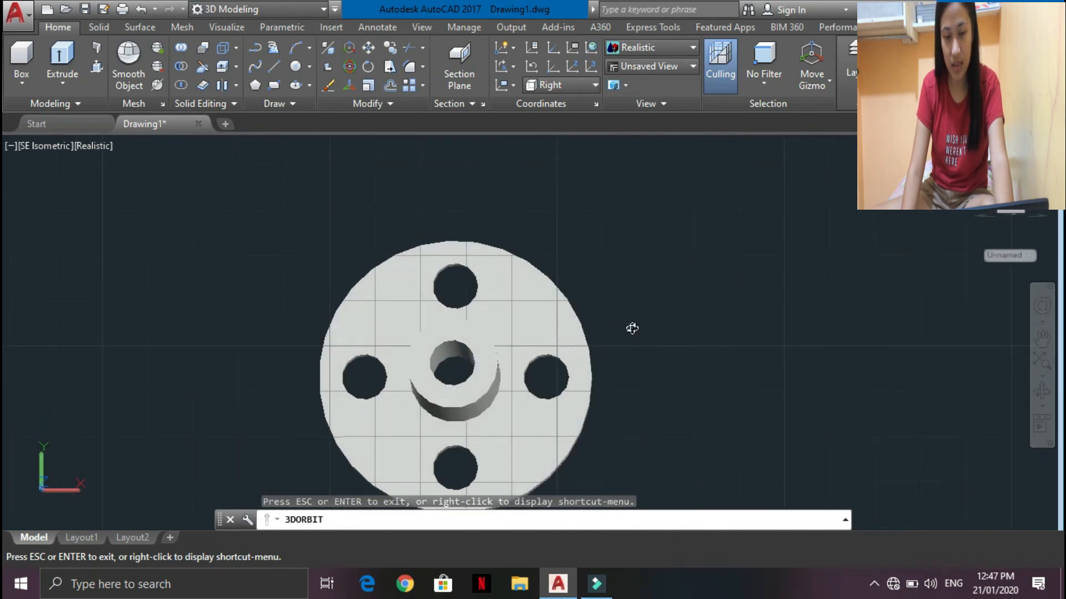